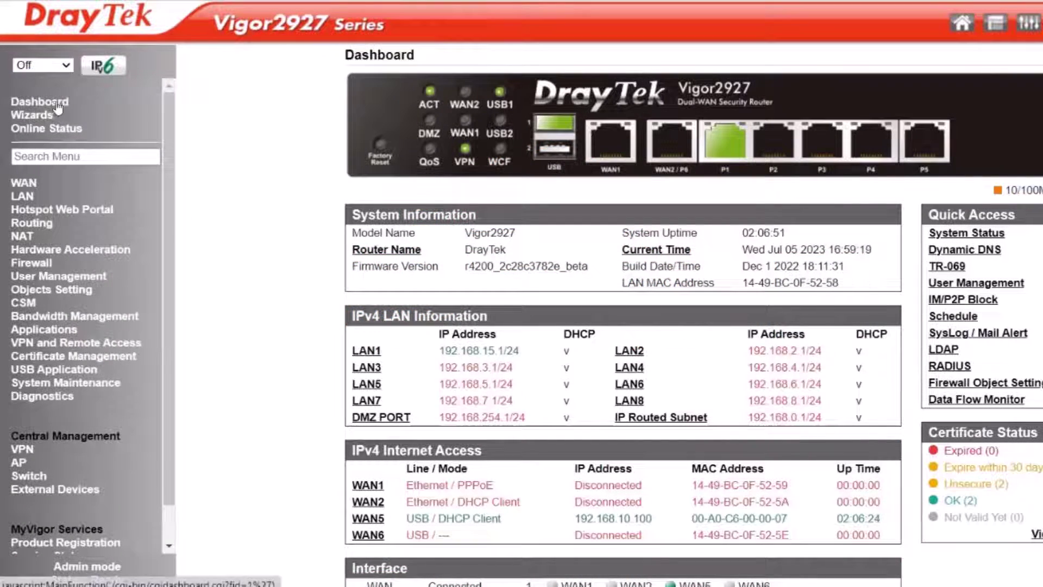
- Highlight the router's firmware version on the Dashboard and expand Online Status
left_click_drag(466, 266, 582, 266)
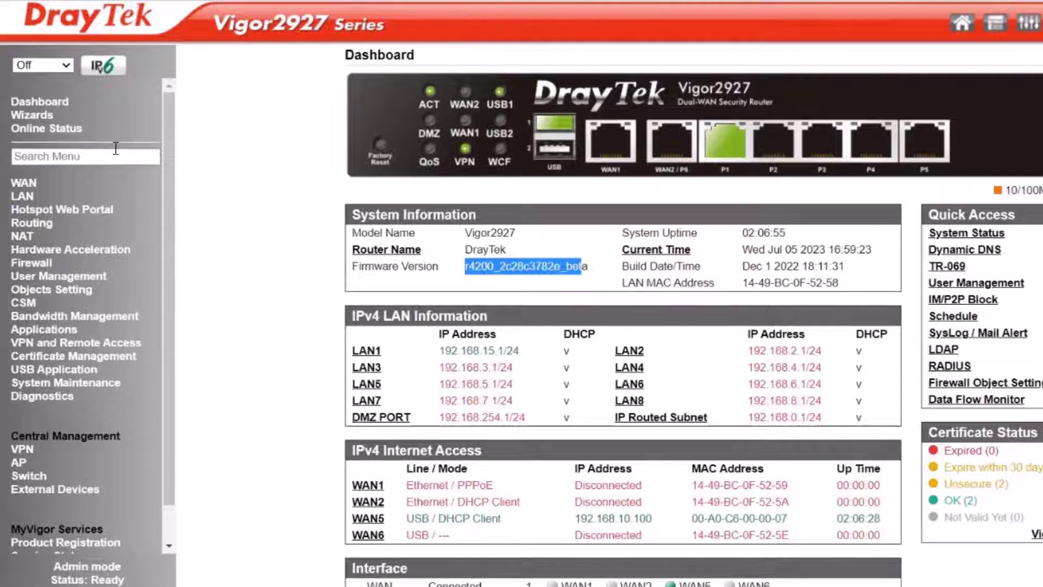
left_click(76, 131)
- Check WAN 5's IP 192.168.10.100, then review WAN5's USB modem Internet Access details
left_click(76, 142)
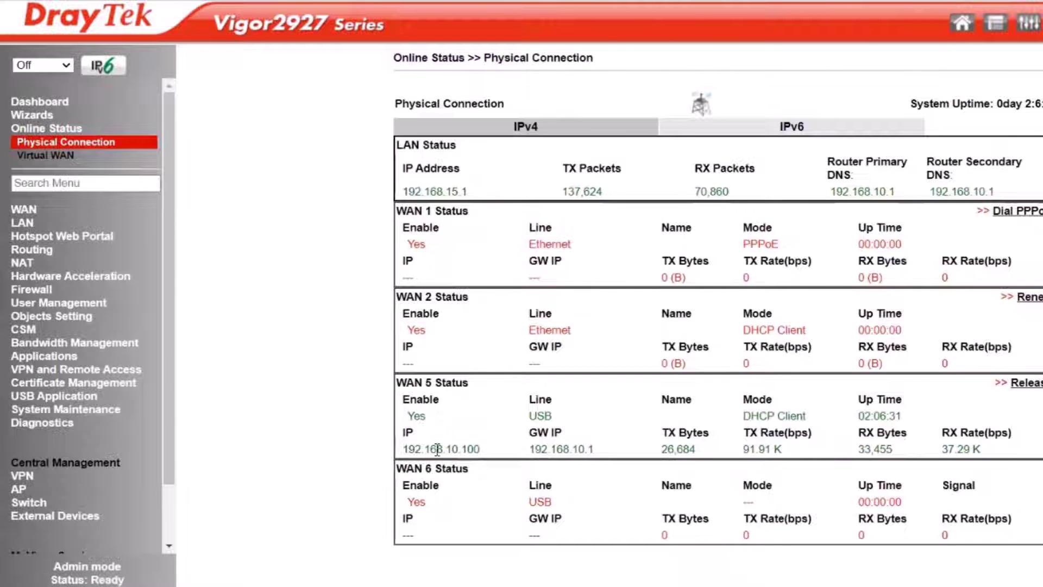
double_click(460, 450)
left_click(27, 209)
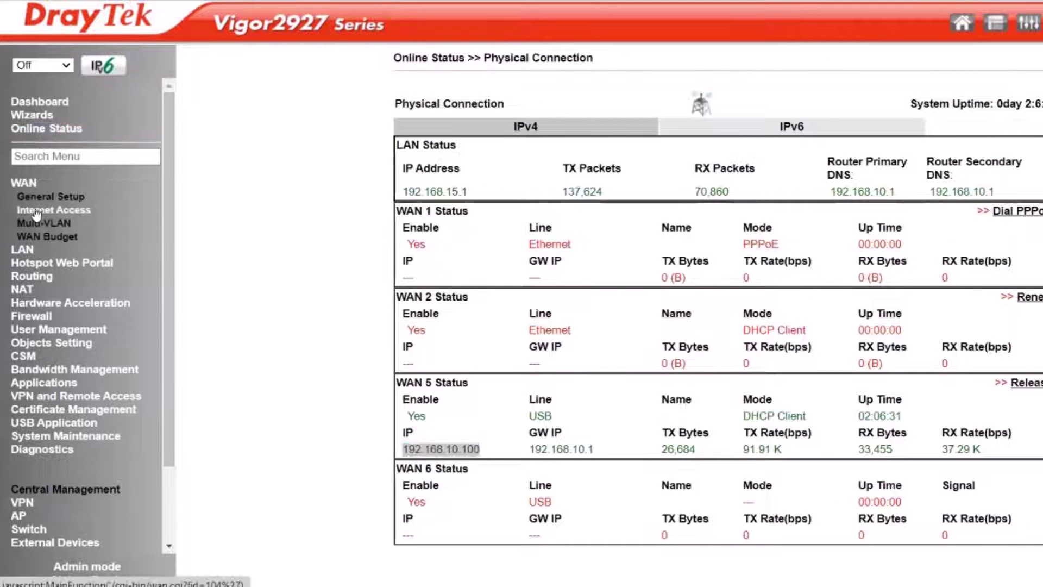
left_click(42, 211)
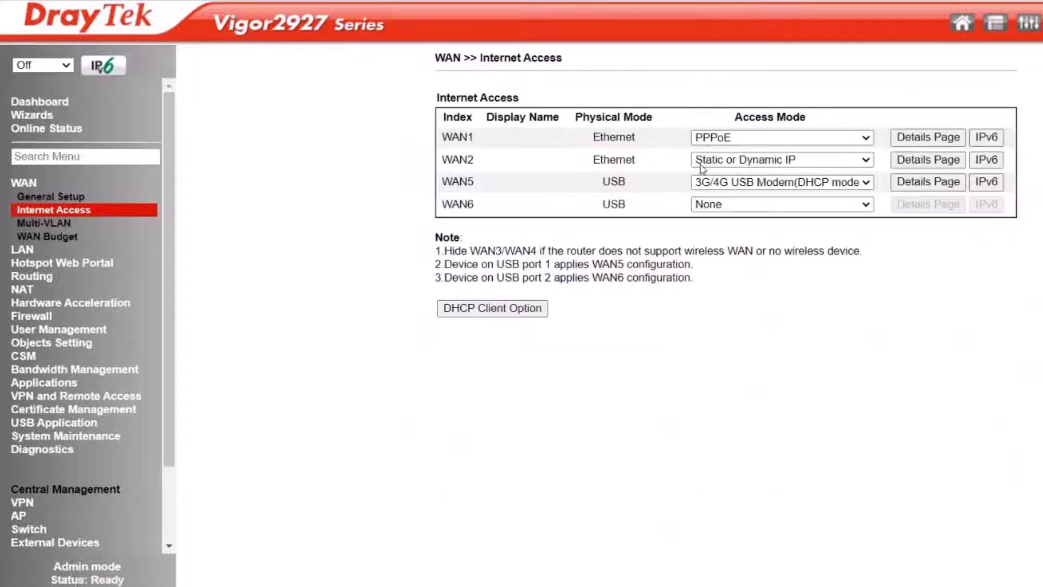
left_click(926, 184)
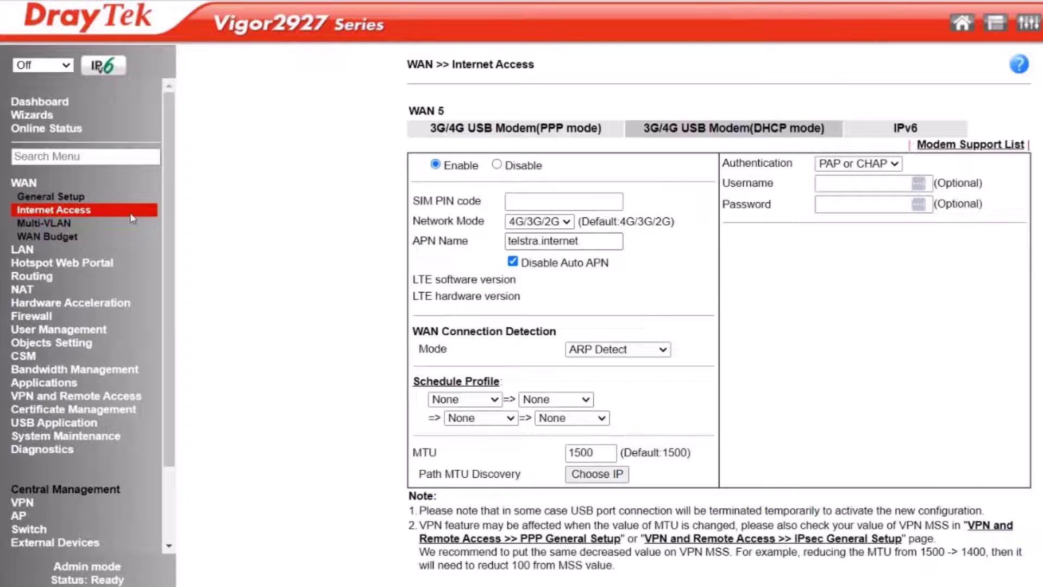
left_click(69, 131)
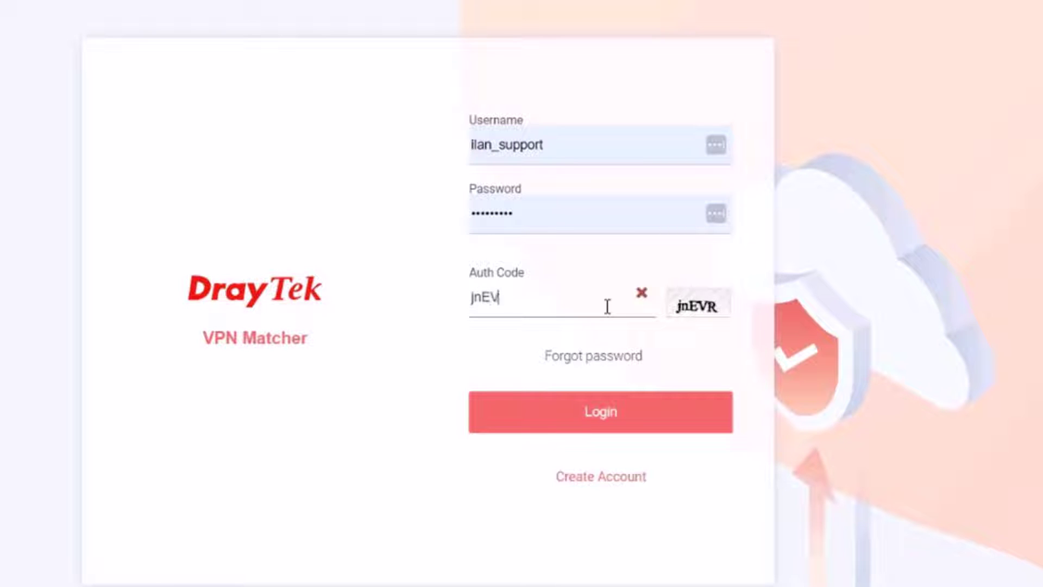
- Sign in to VPN Matcher, open 2927test and compare its MAC 14:49:bc:0f:52:58 with the router
type("R")
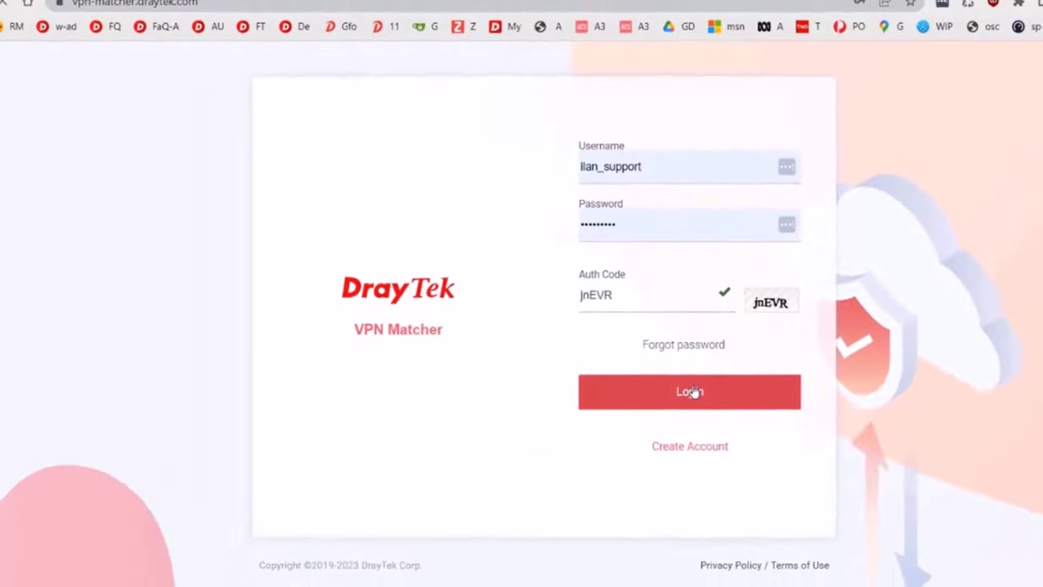
left_click(627, 409)
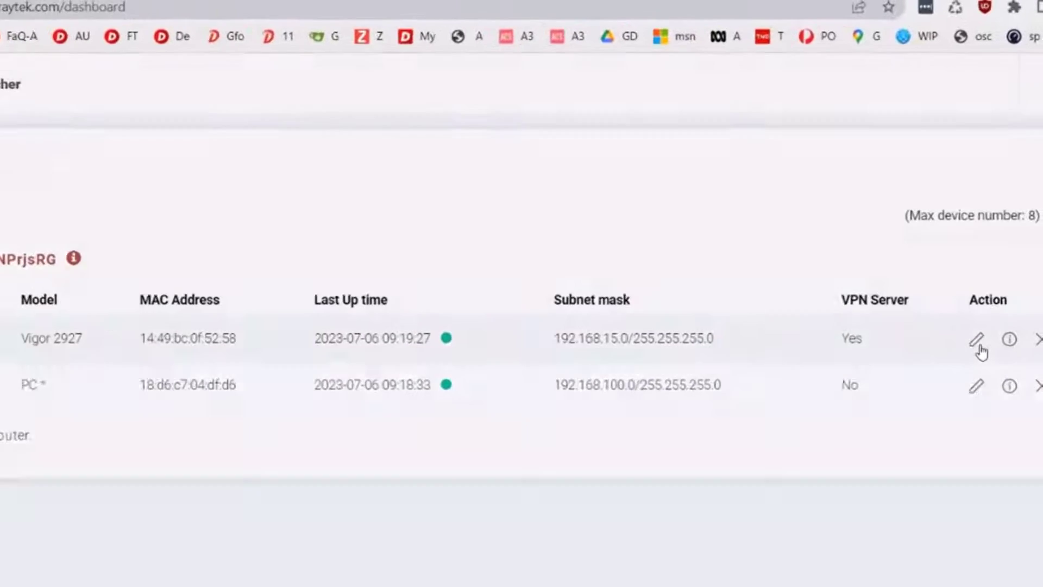
left_click(990, 289)
left_click(365, 217)
left_click(392, 256)
left_click_drag(392, 256, 268, 249)
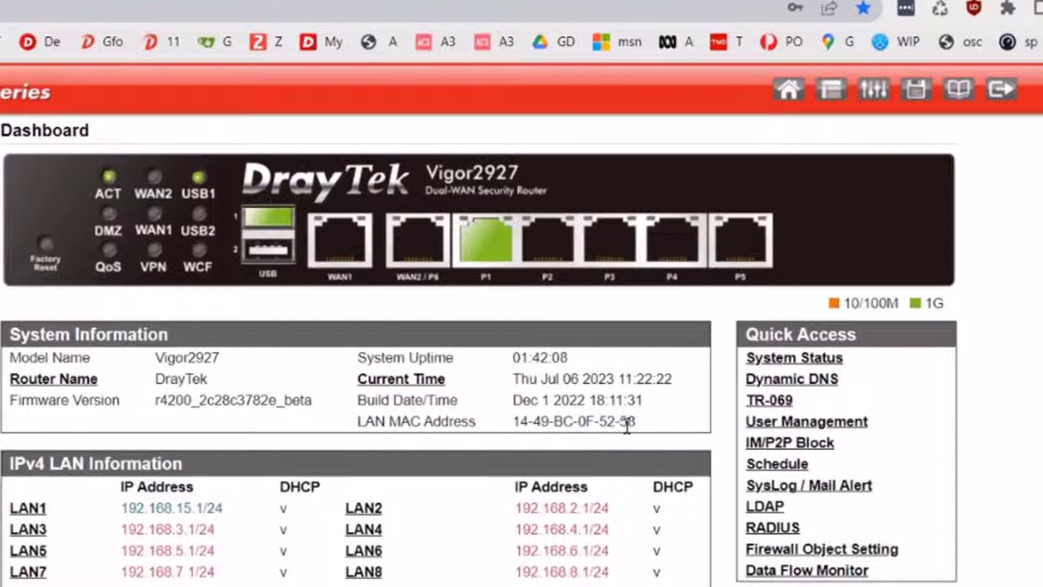
left_click_drag(634, 423, 600, 422)
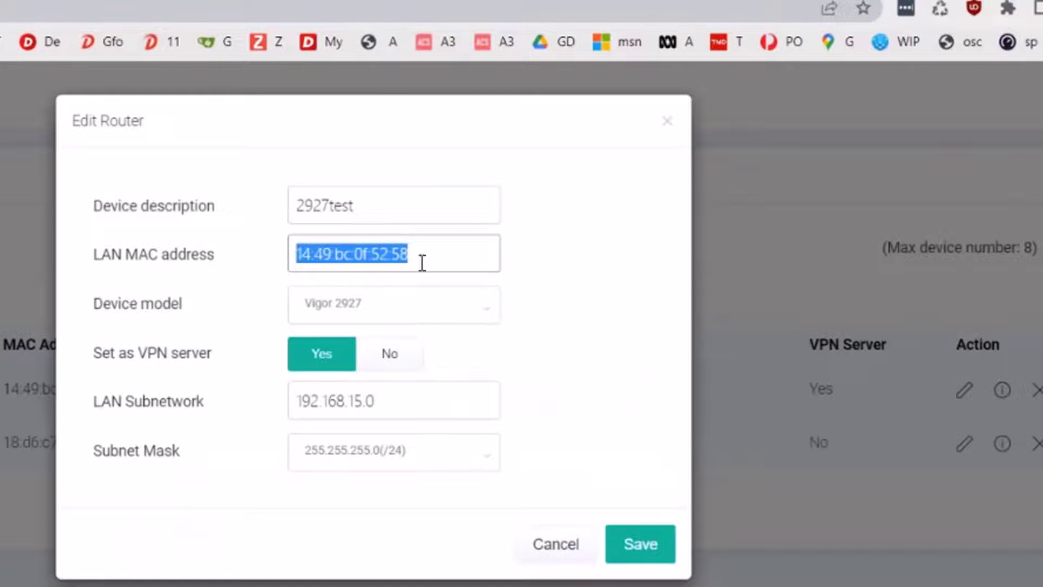
left_click(389, 254)
left_click_drag(418, 253, 361, 255)
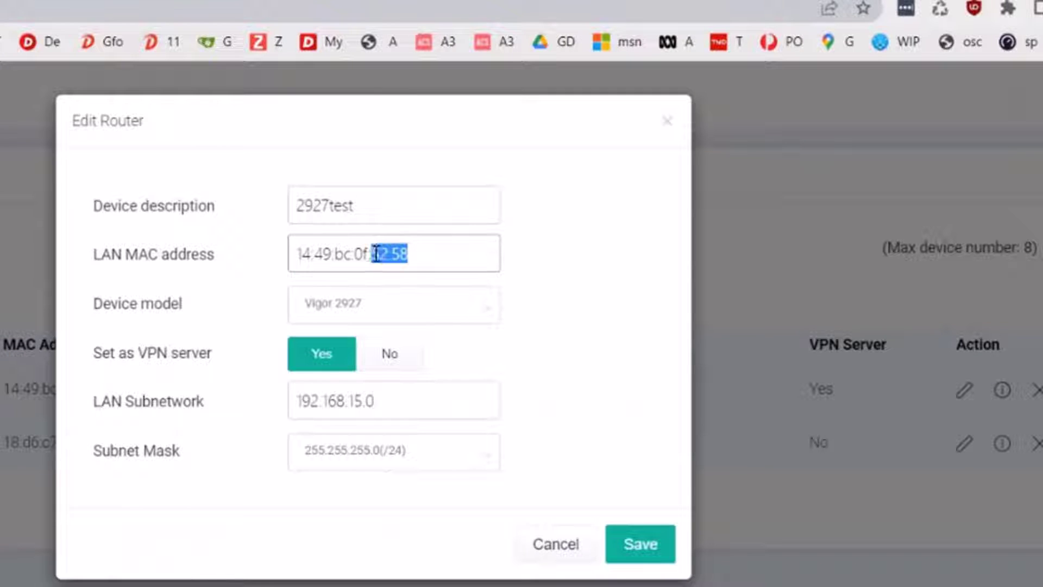
- Confirm 2927test has model Vigor 2927, VPN server Yes and LAN subnet matching router LAN1
left_click(382, 306)
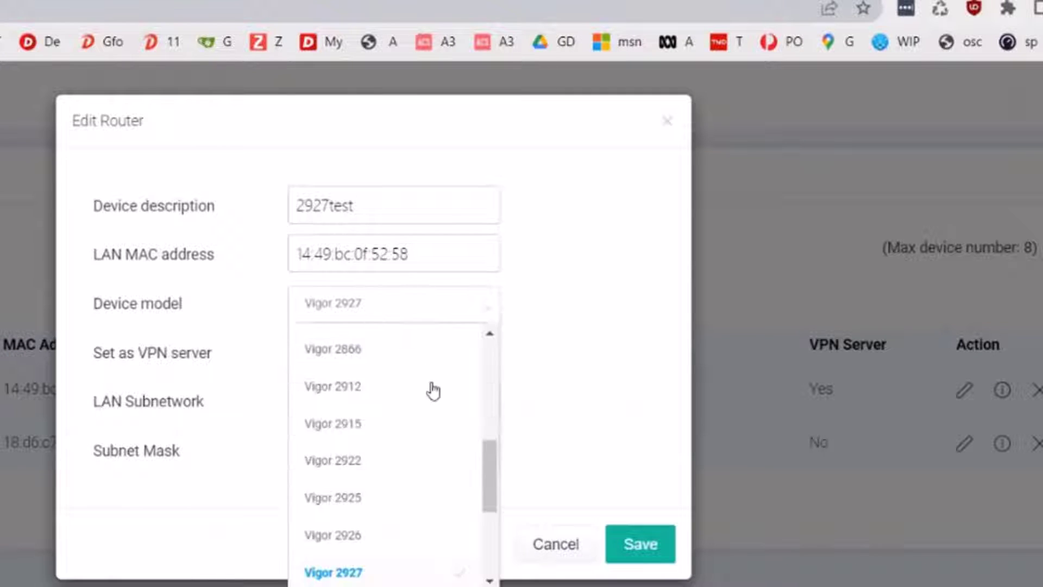
scroll(391, 445, "down", 3)
scroll(391, 445, "up", 6)
scroll(391, 445, "down", 2)
scroll(391, 446, "down", 2)
left_click(361, 560)
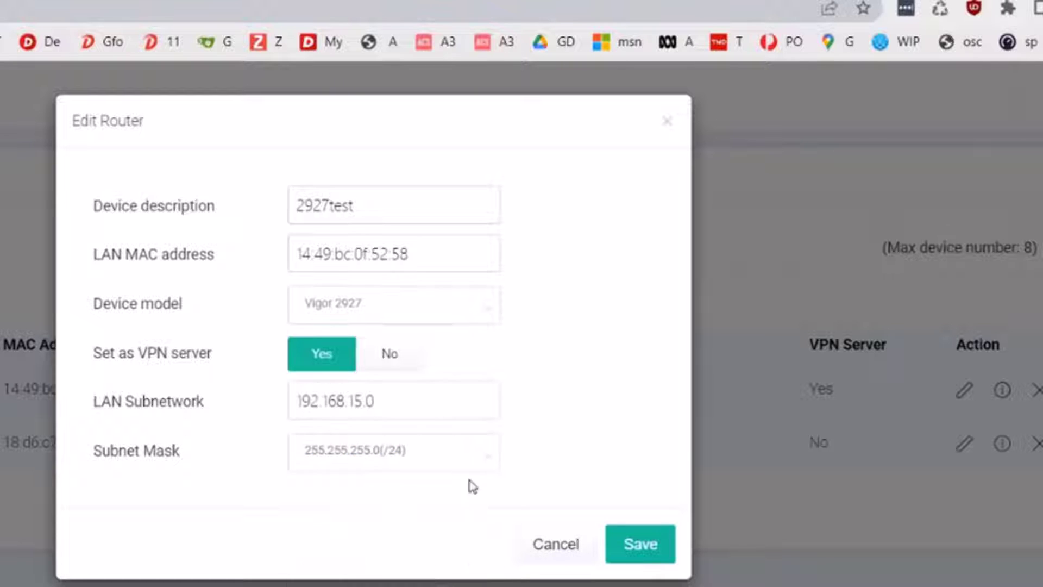
left_click(390, 363)
left_click(340, 369)
left_click(425, 399)
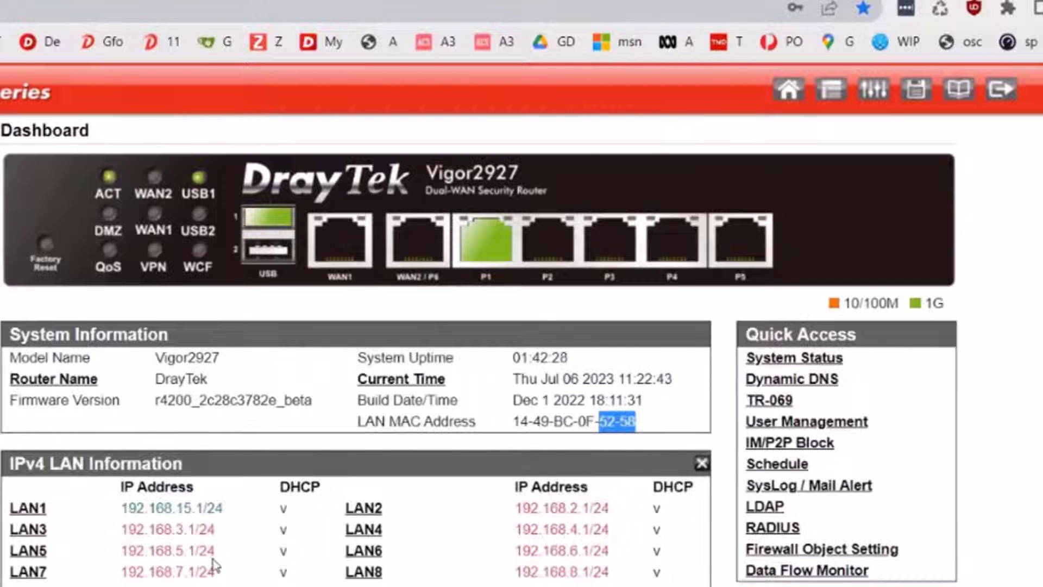
left_click_drag(207, 508, 130, 510)
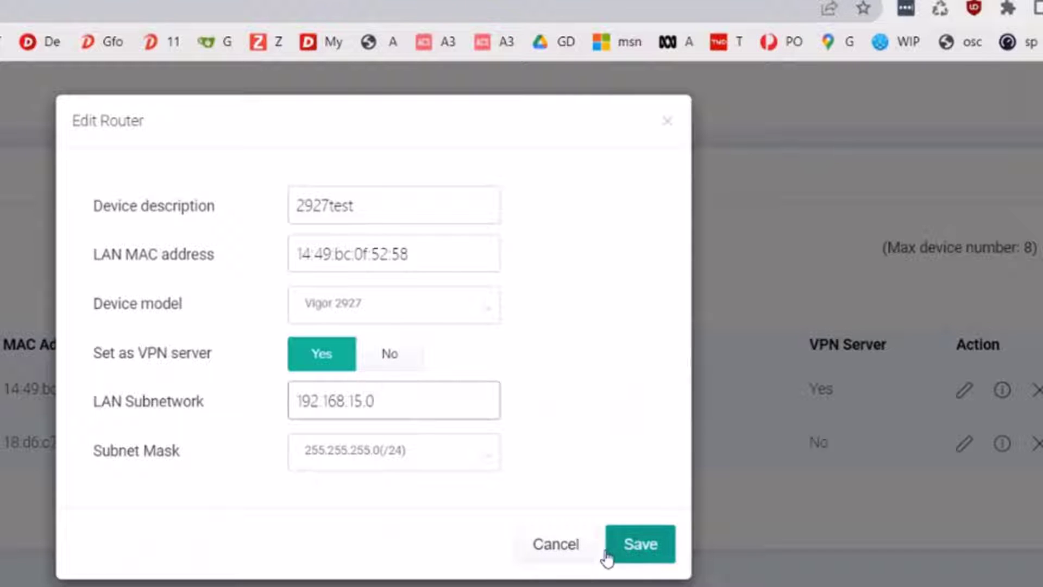
left_click(576, 546)
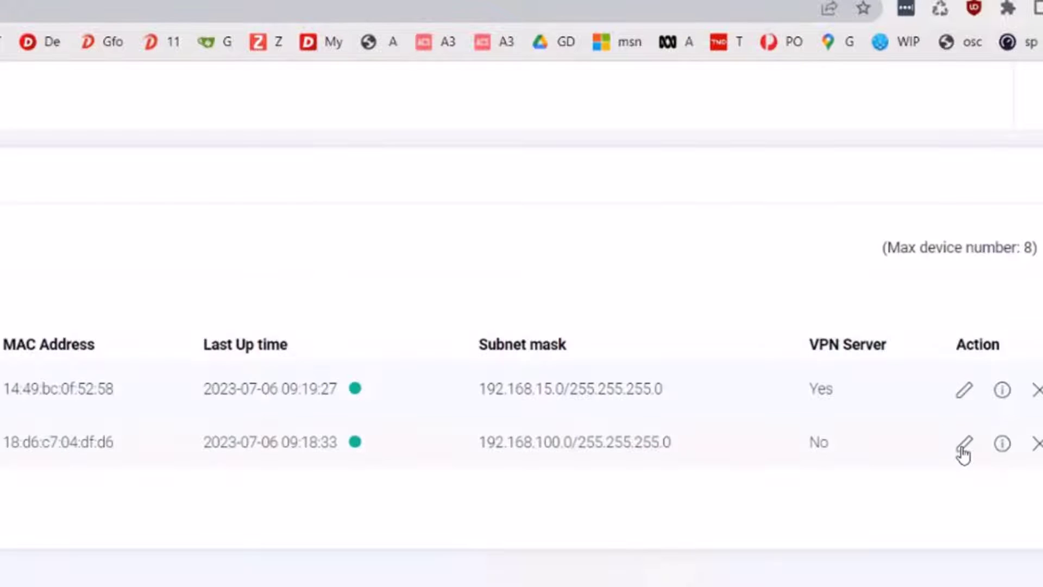
left_click(964, 451)
left_click(361, 219)
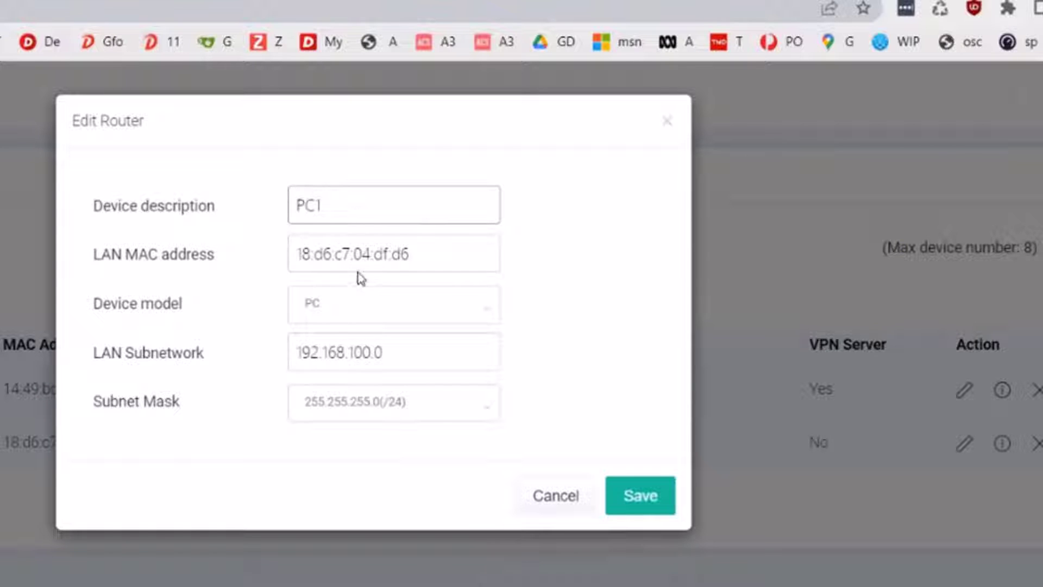
left_click(410, 256)
left_click_drag(331, 257, 298, 253)
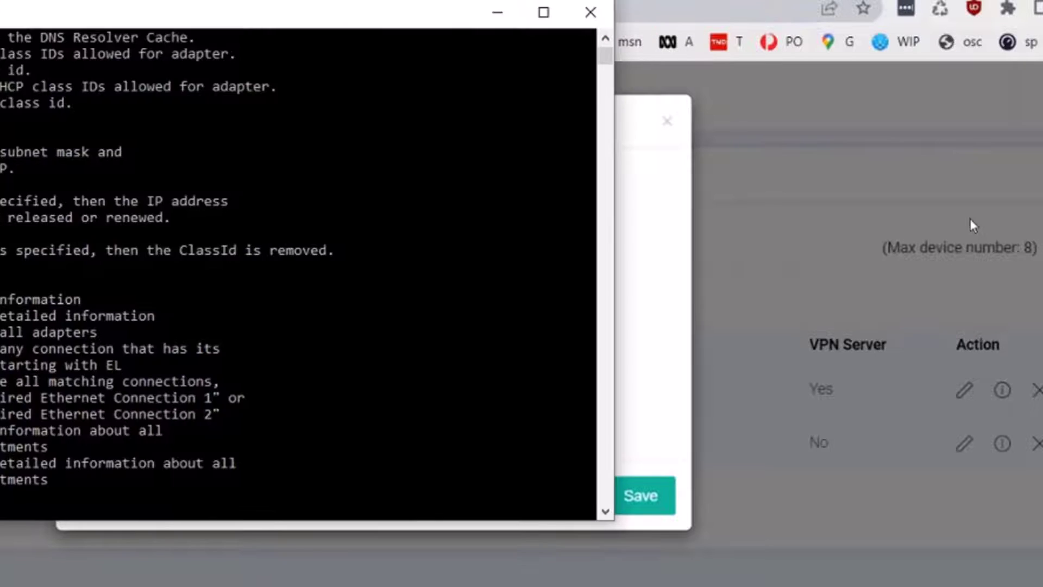
- Run ipconfig /all and match Ethernet Main's physical address 18-D6-C7-04-DF-D6 to PC1
type("ipconfig /all")
key("Return")
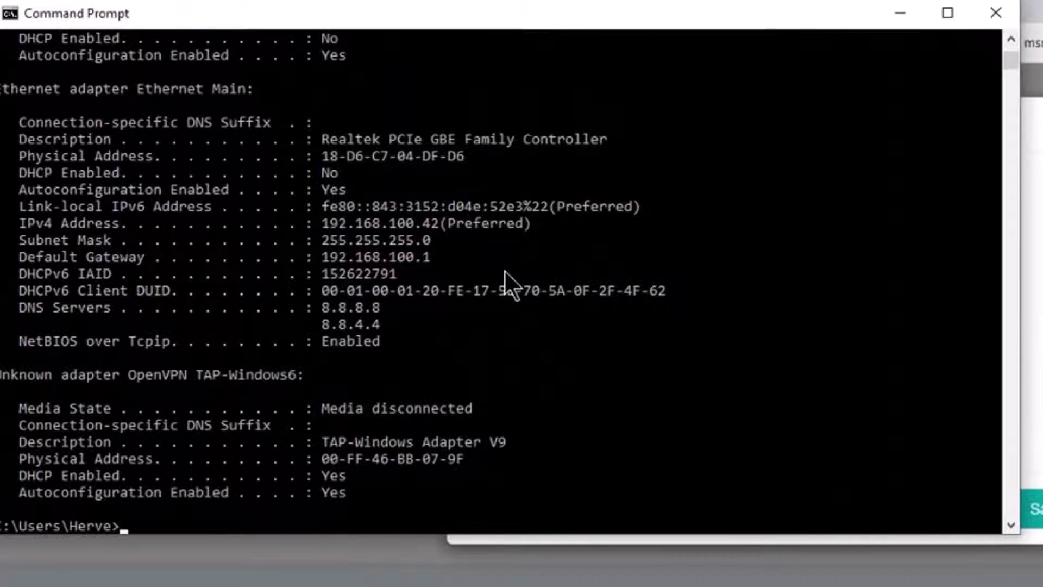
scroll(504, 272, "up", 6)
scroll(501, 272, "down", 2)
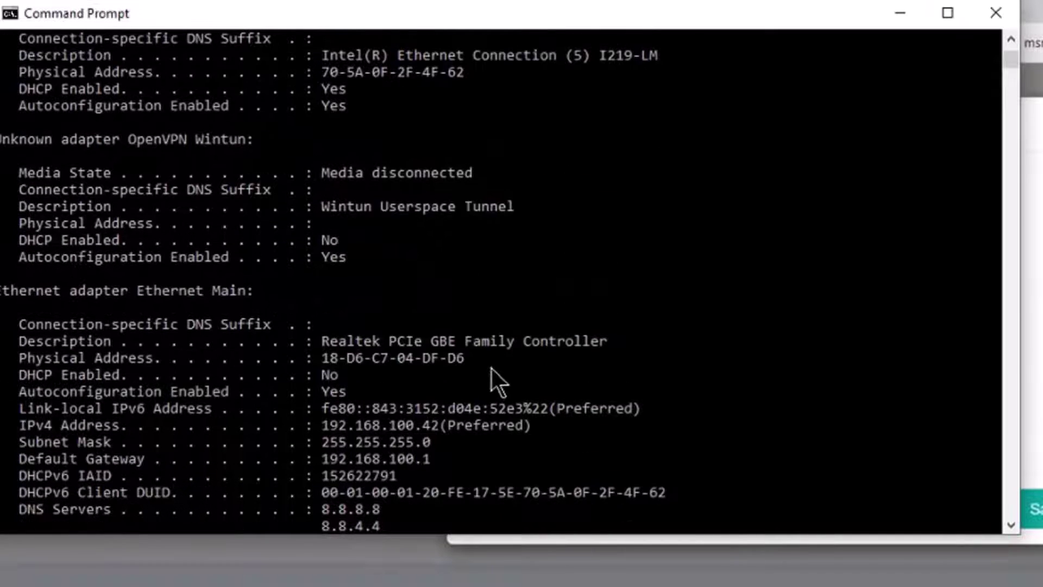
left_click_drag(488, 364, 304, 344)
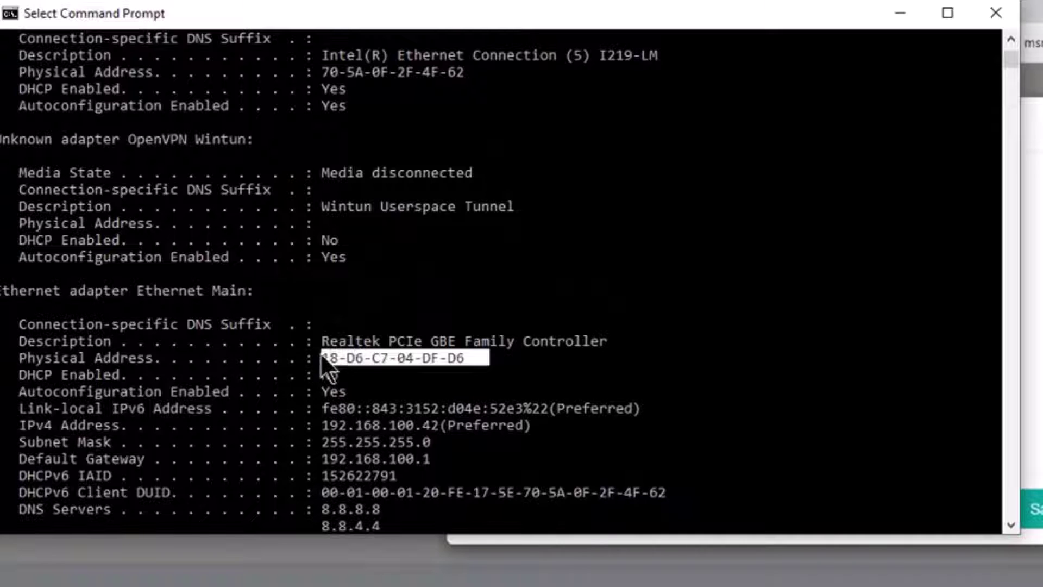
left_click_drag(267, 297, 1, 293)
left_click(402, 361)
left_click(438, 361)
left_click_drag(434, 362, 421, 361)
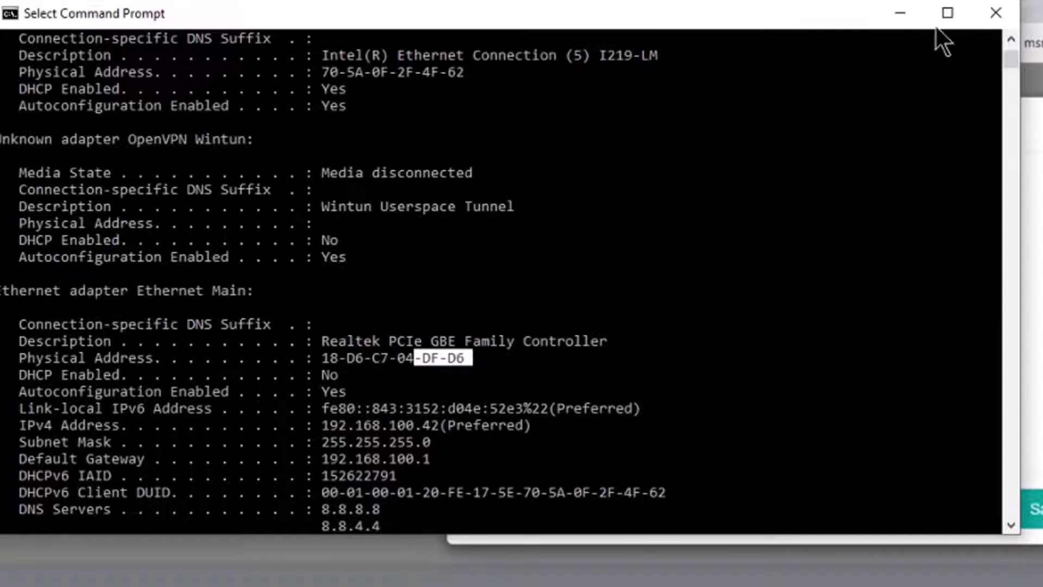
left_click(902, 16)
- Review PC1's entry, keeping model PC and checking the PC's IPv4 192.168.100.42, then cancel
left_click(810, 265)
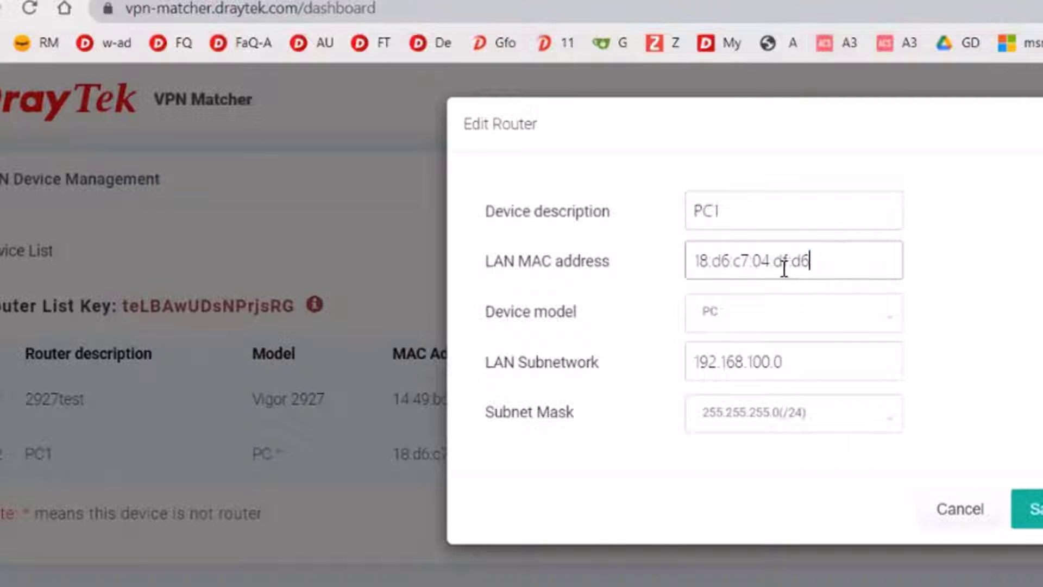
left_click(793, 313)
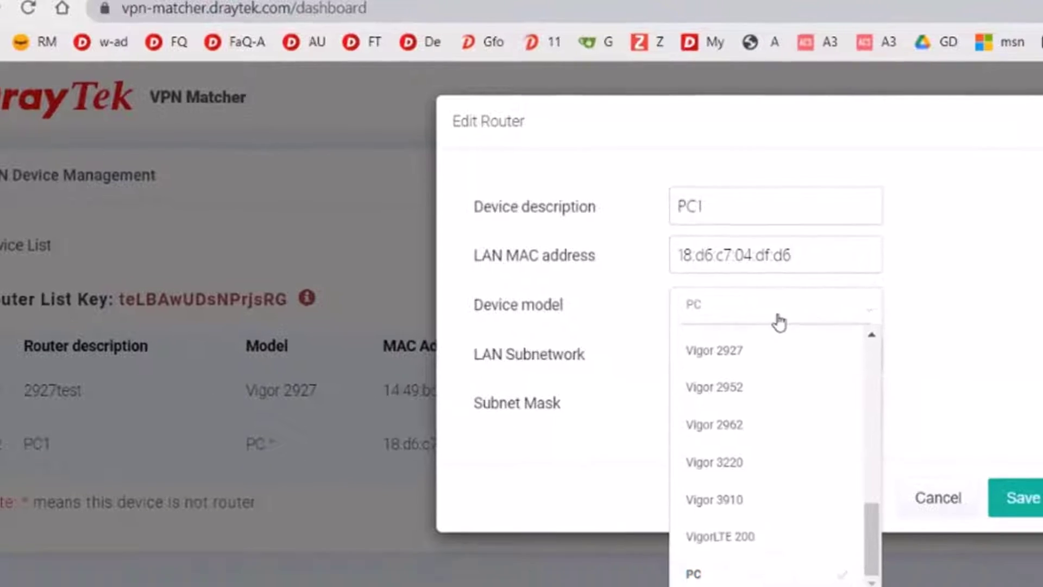
left_click(665, 553)
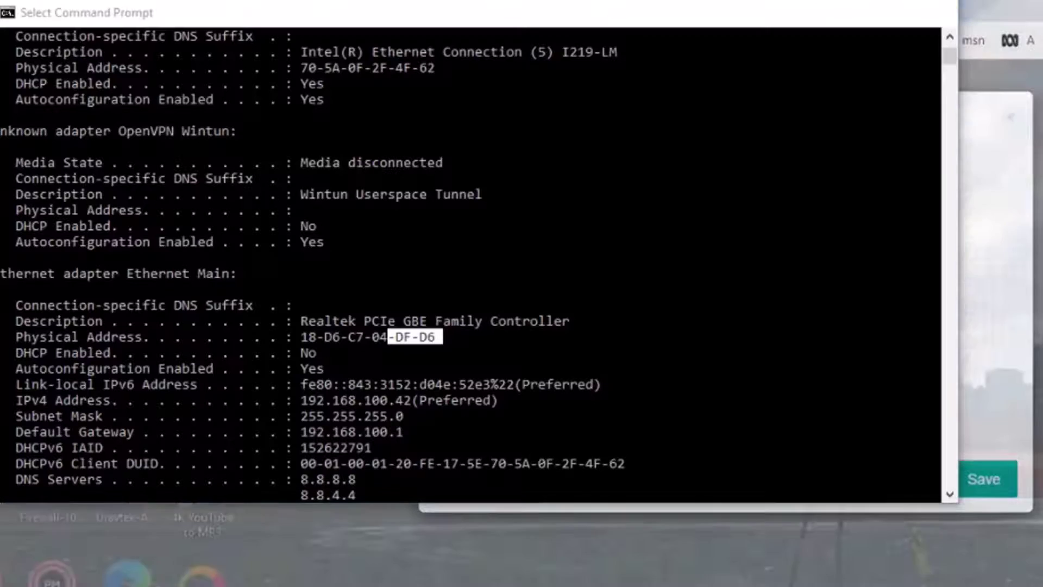
scroll(788, 426, "down", 7)
scroll(788, 426, "up", 5)
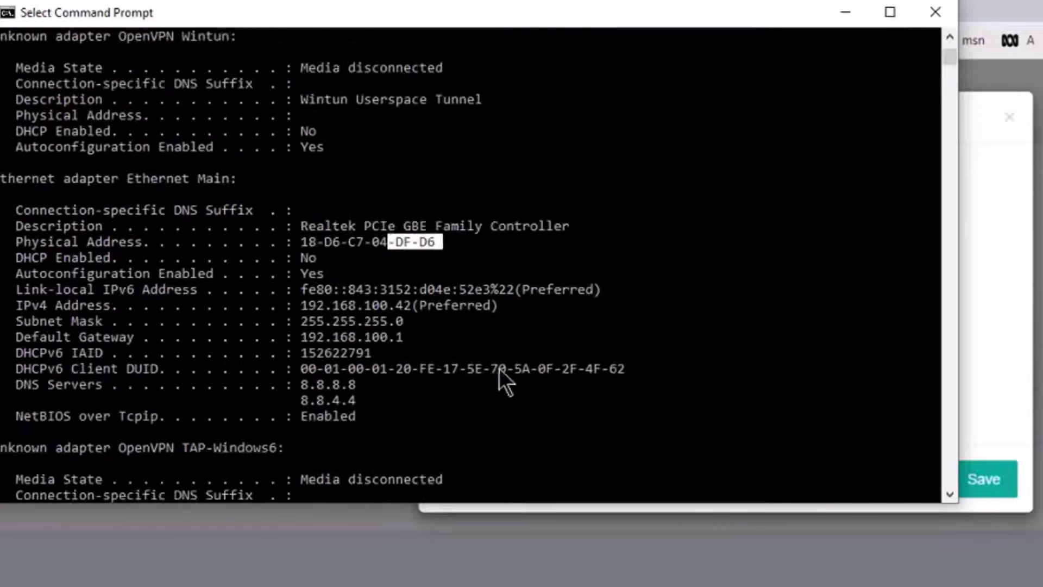
left_click_drag(416, 308, 317, 300)
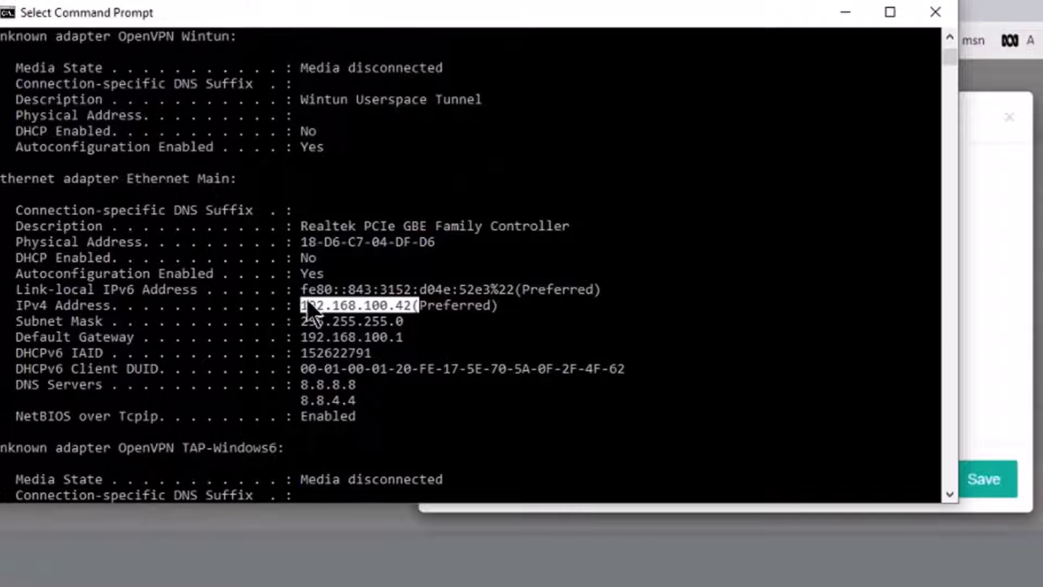
left_click(846, 11)
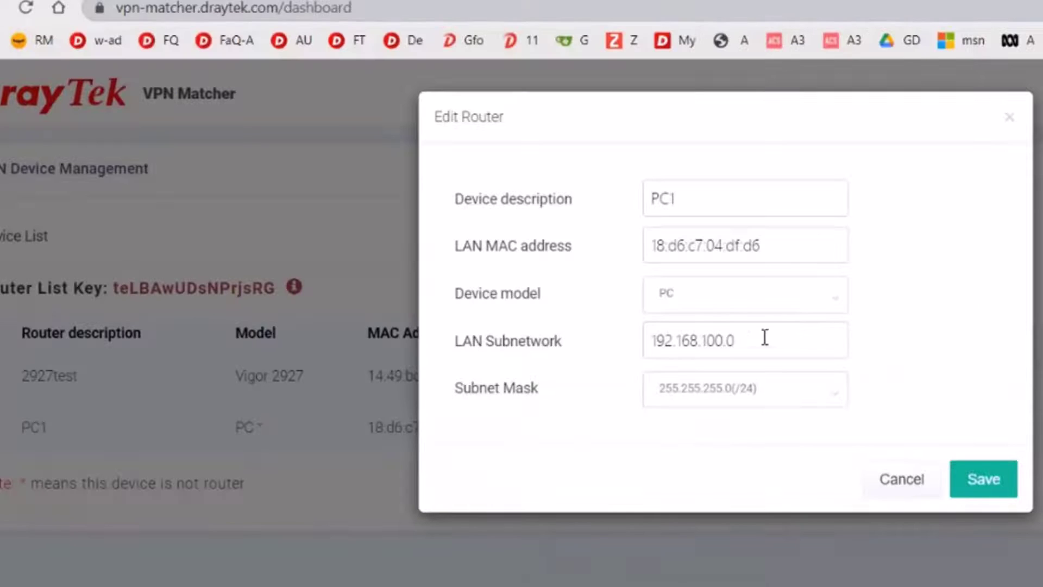
left_click(750, 345)
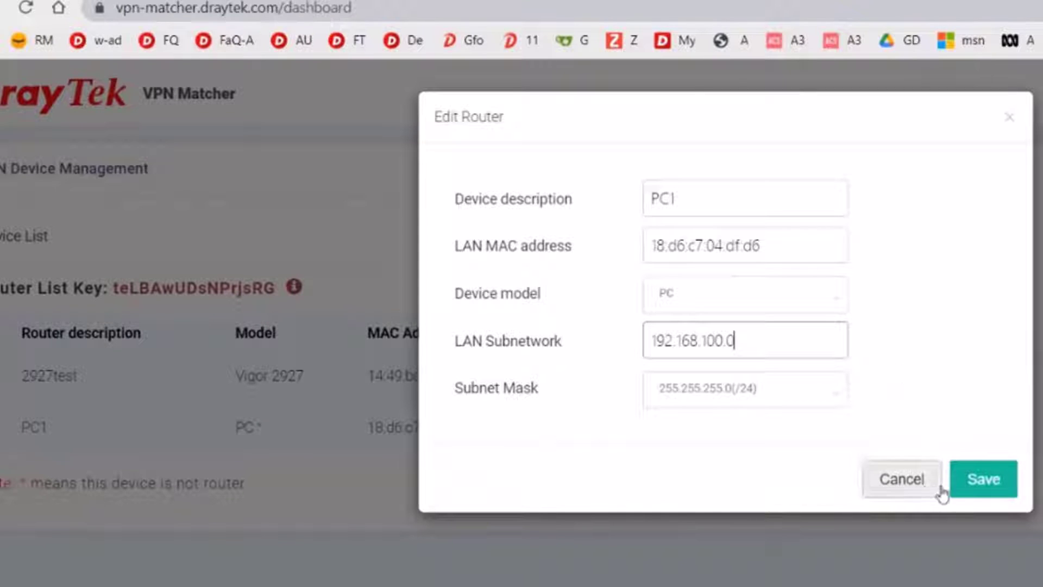
left_click(924, 483)
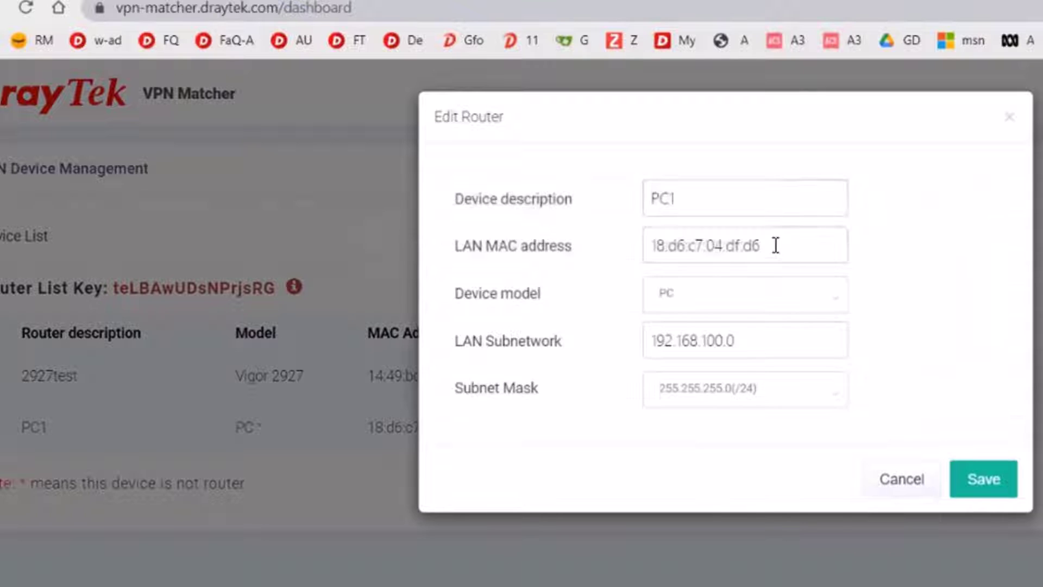
- Copy PC1's MAC address 18:d6:c7:04:df:d6 and close the form unchanged
left_click_drag(776, 242, 643, 248)
right_click(659, 249)
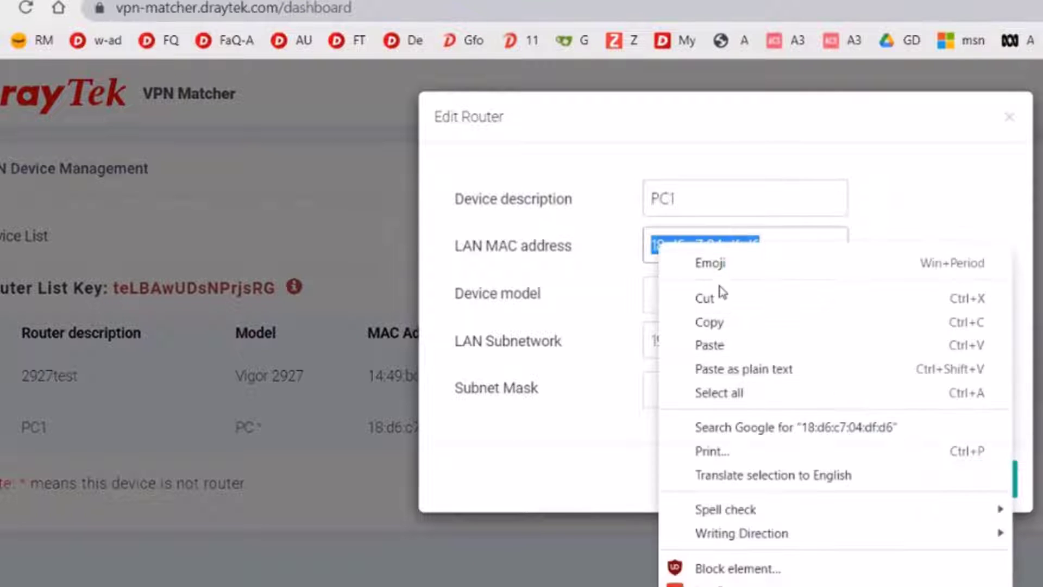
left_click(725, 329)
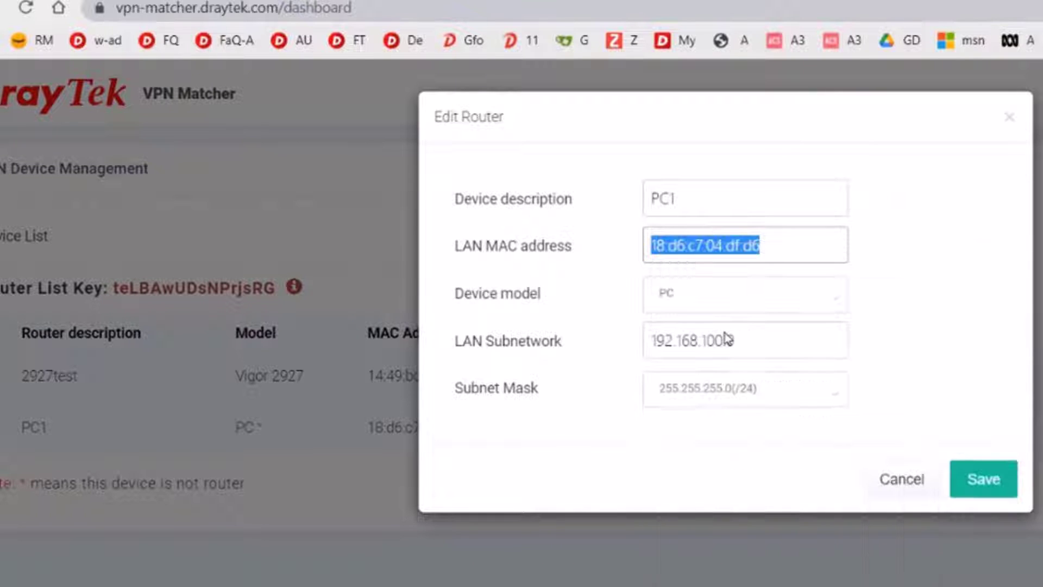
left_click(922, 487)
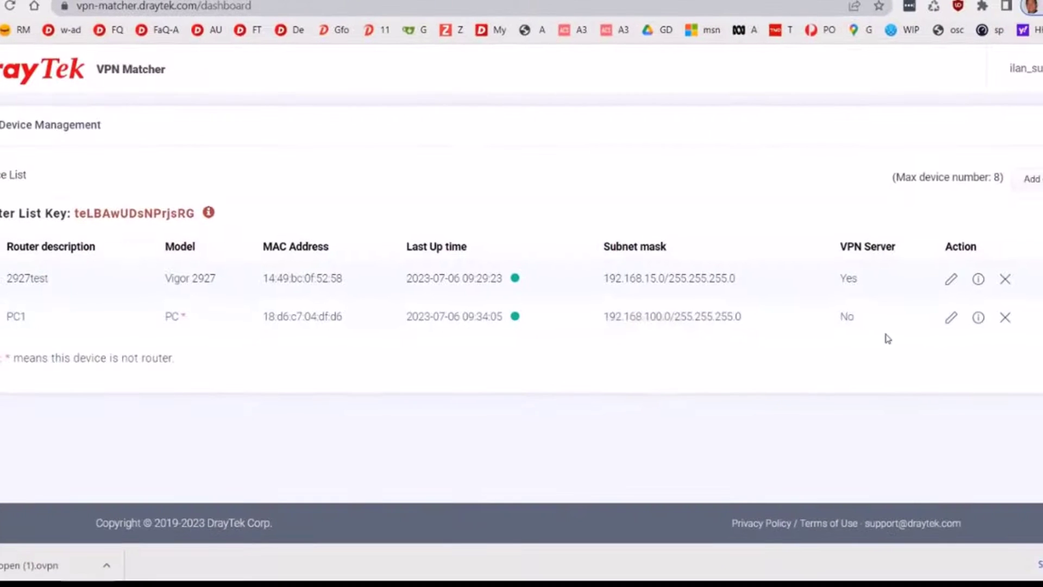
- Delete PC1 from the device list and acknowledge the Deleted notice
left_click(1005, 318)
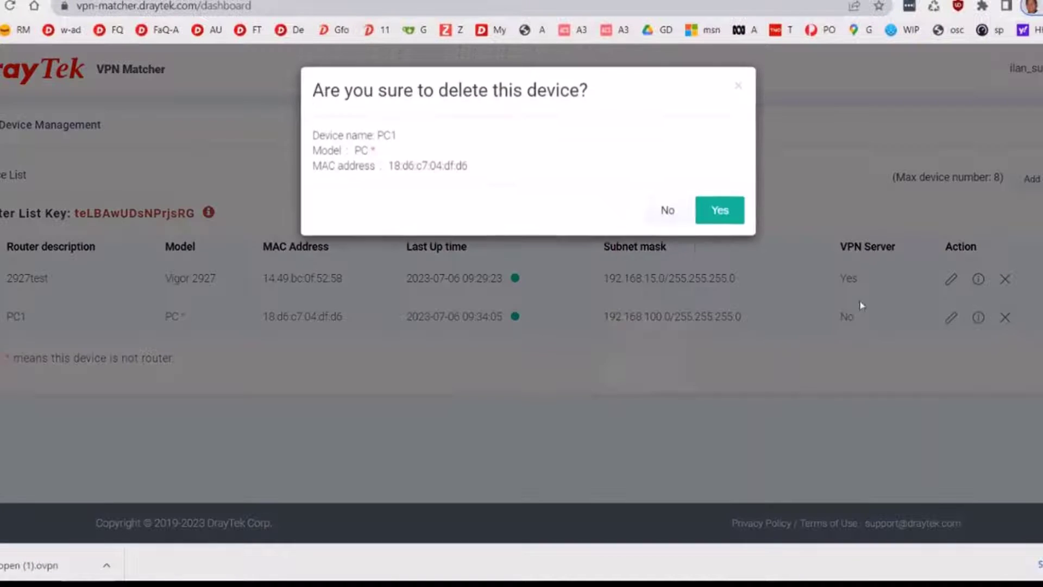
left_click(719, 217)
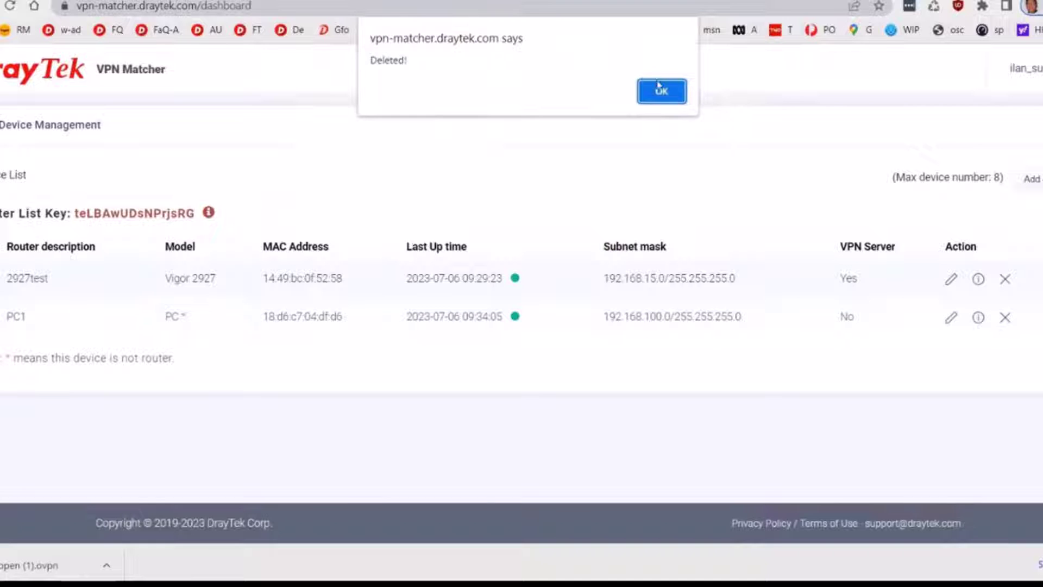
left_click(658, 88)
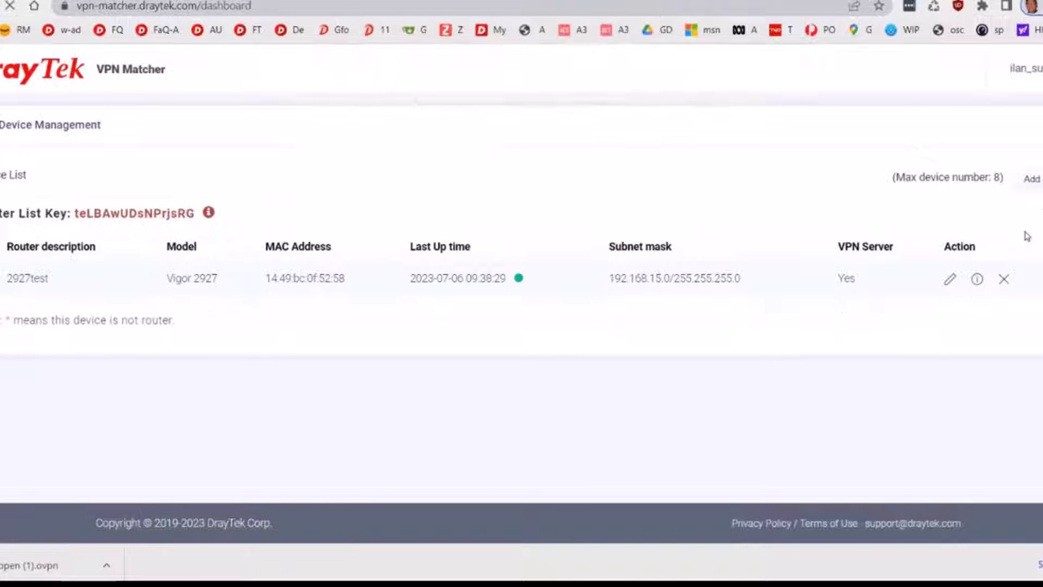
- Start a new device named PC1 with the pasted MAC 18:d6:c7:04:df:d6 and model PC
left_click(1031, 179)
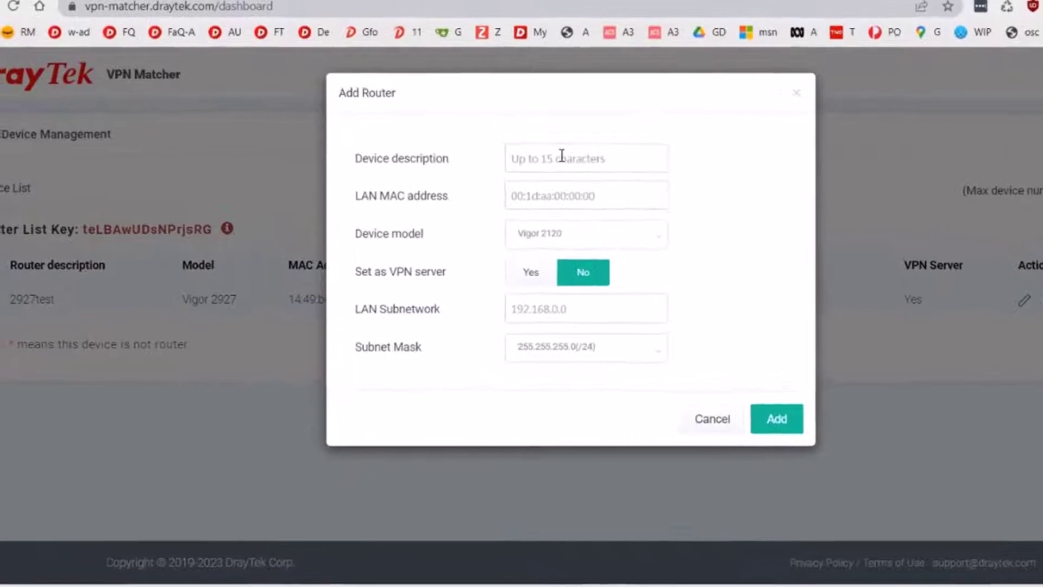
left_click(562, 156)
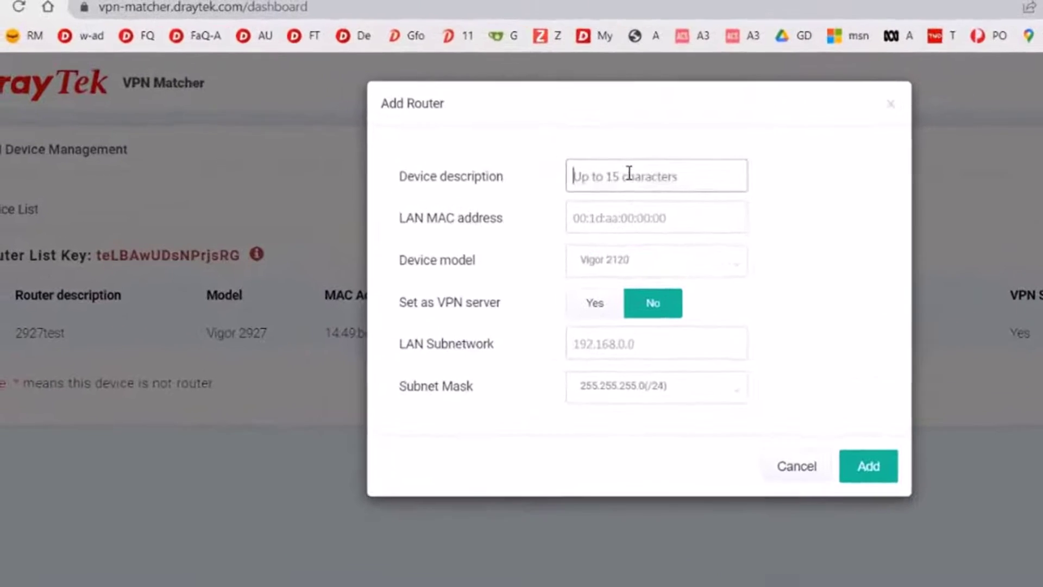
type("PC1")
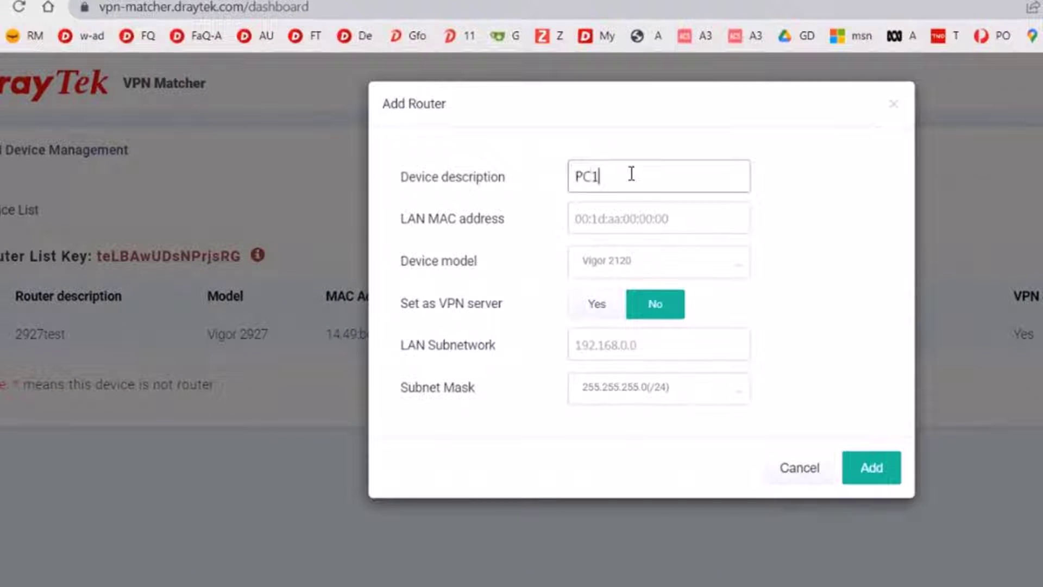
left_click(636, 215)
right_click(634, 220)
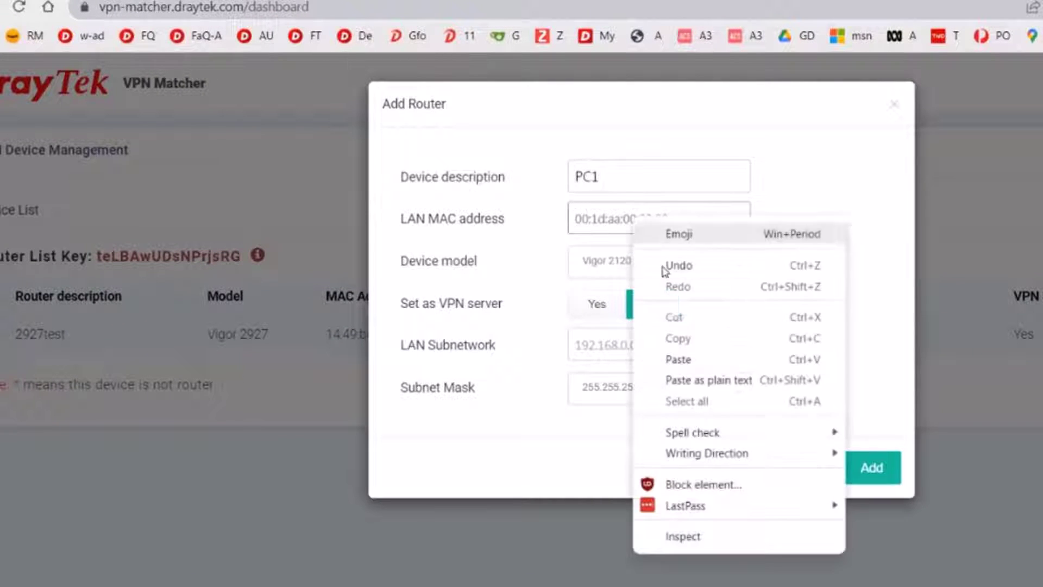
left_click(680, 359)
left_click(650, 272)
scroll(653, 398, "down", 3)
scroll(641, 435, "down", 5)
scroll(630, 487, "down", 1)
left_click(625, 492)
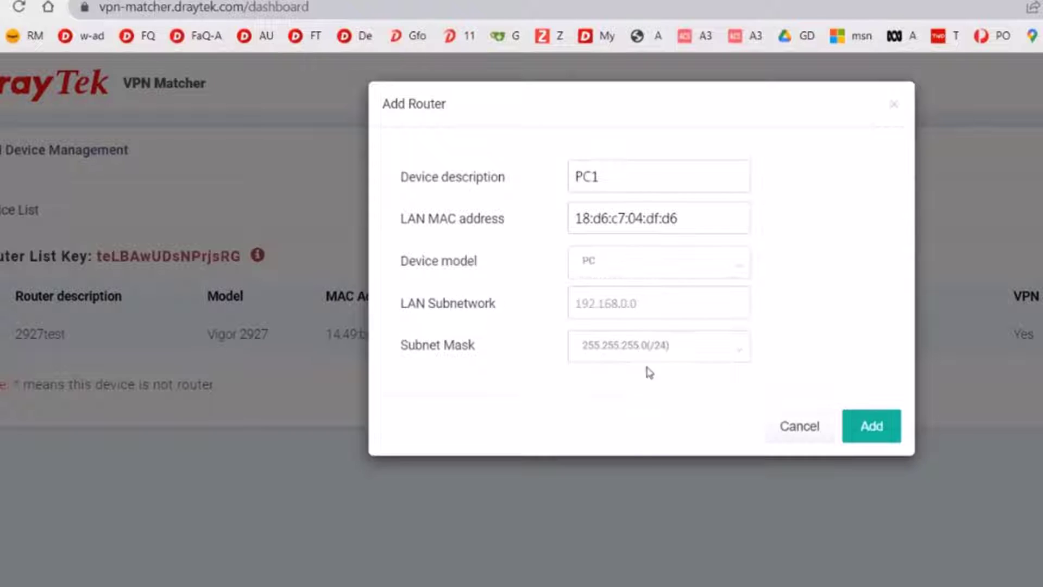
- Enter LAN subnet 192.168.100.0 and add PC1, acknowledging the Added notice
left_click(665, 300)
type("192.168.")
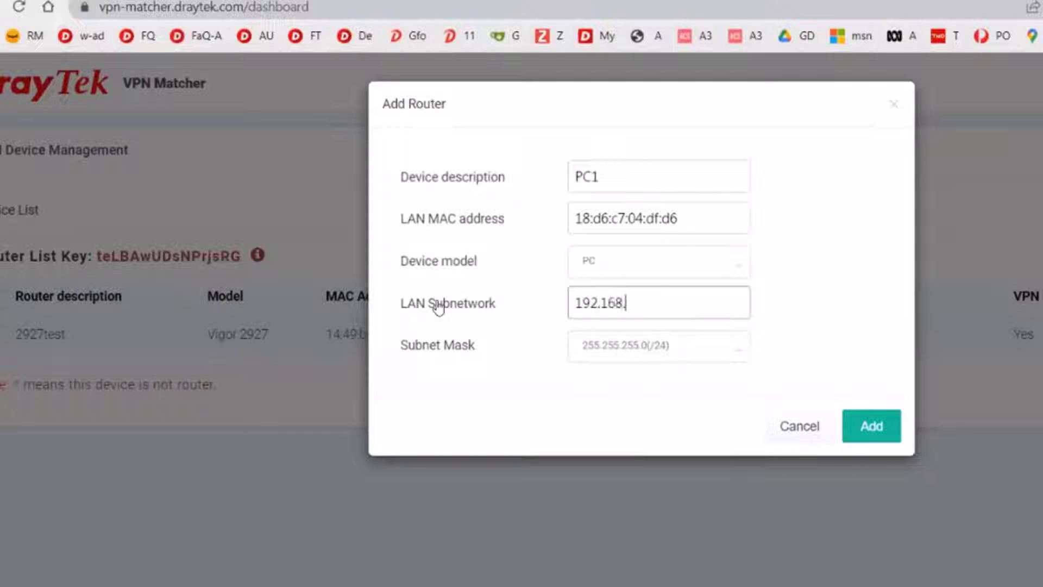
type("00.0")
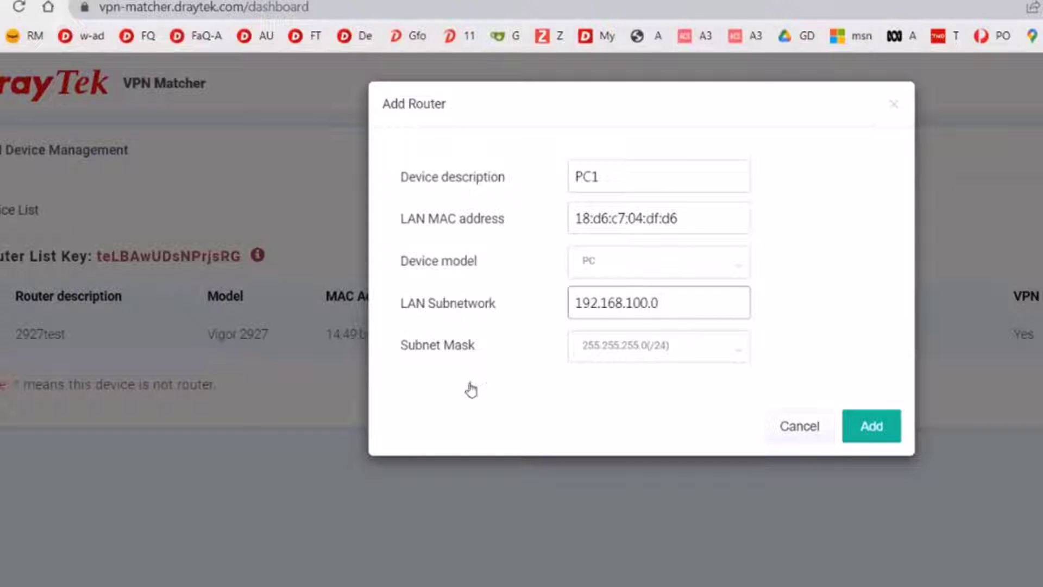
left_click(874, 424)
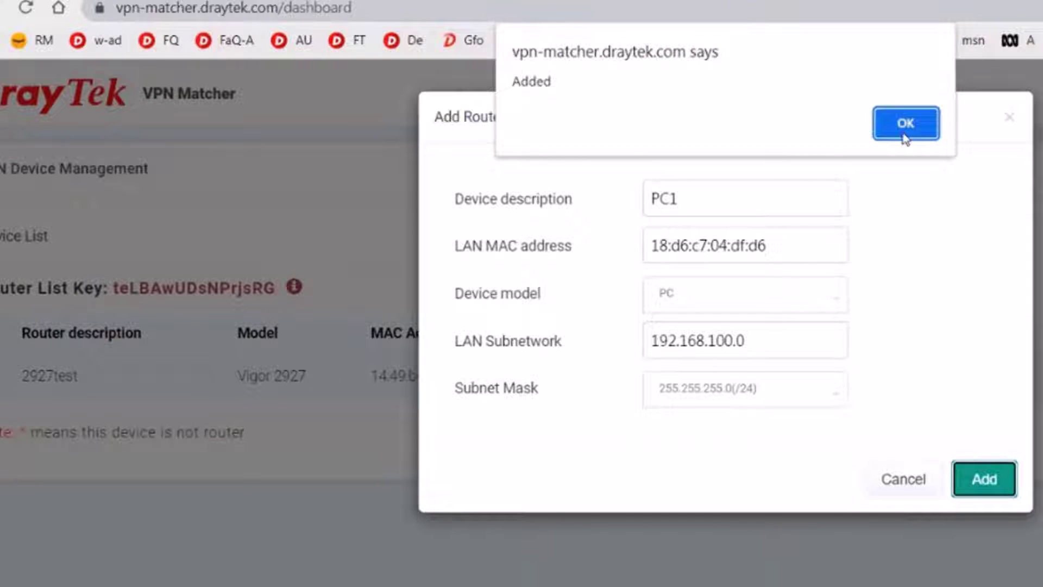
left_click(905, 128)
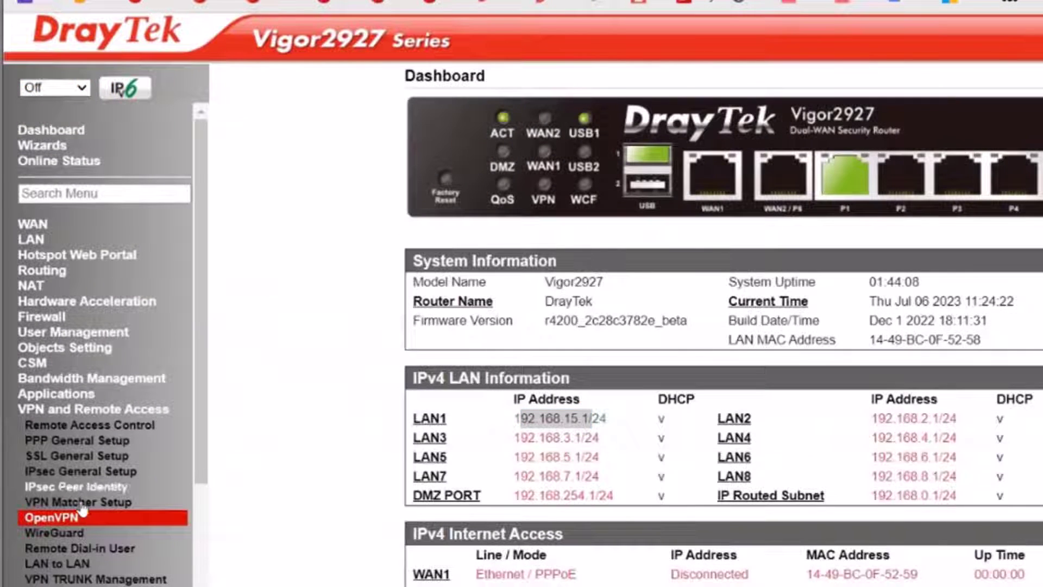
left_click(85, 503)
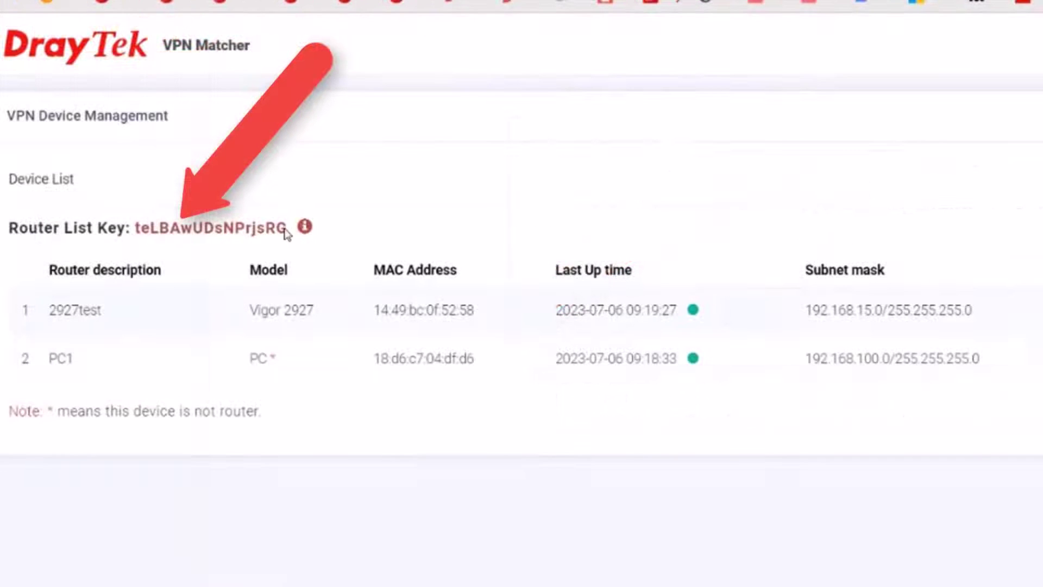
left_click_drag(286, 228, 138, 226)
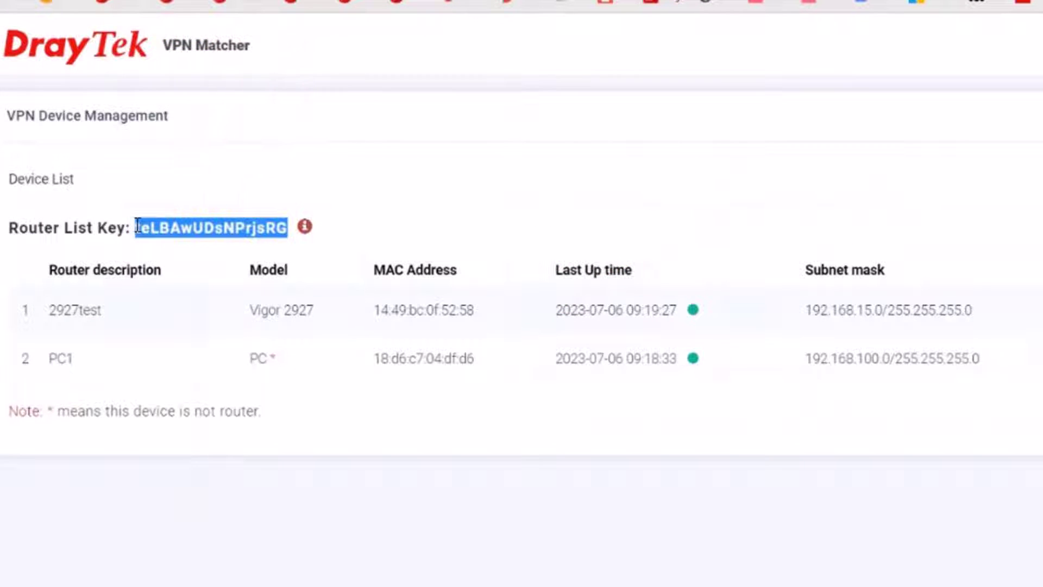
right_click(182, 228)
left_click(217, 242)
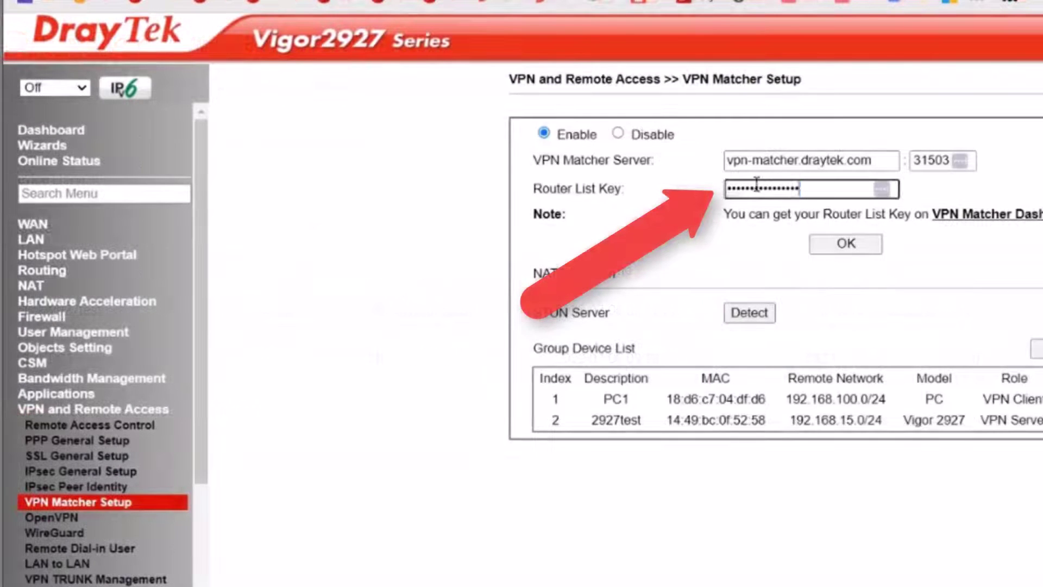
key("ctrl+a")
right_click(736, 184)
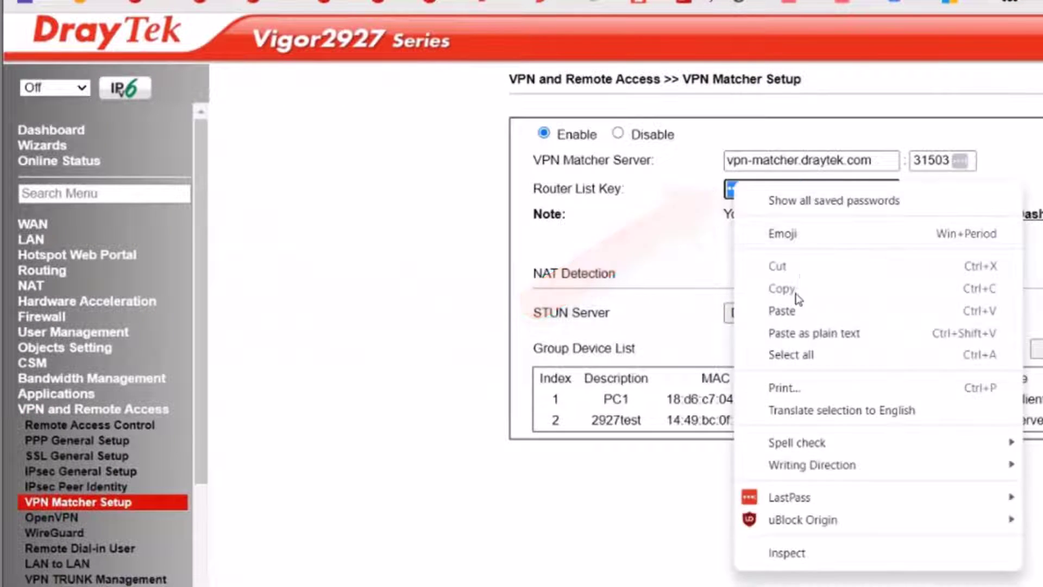
left_click(794, 308)
left_click(841, 250)
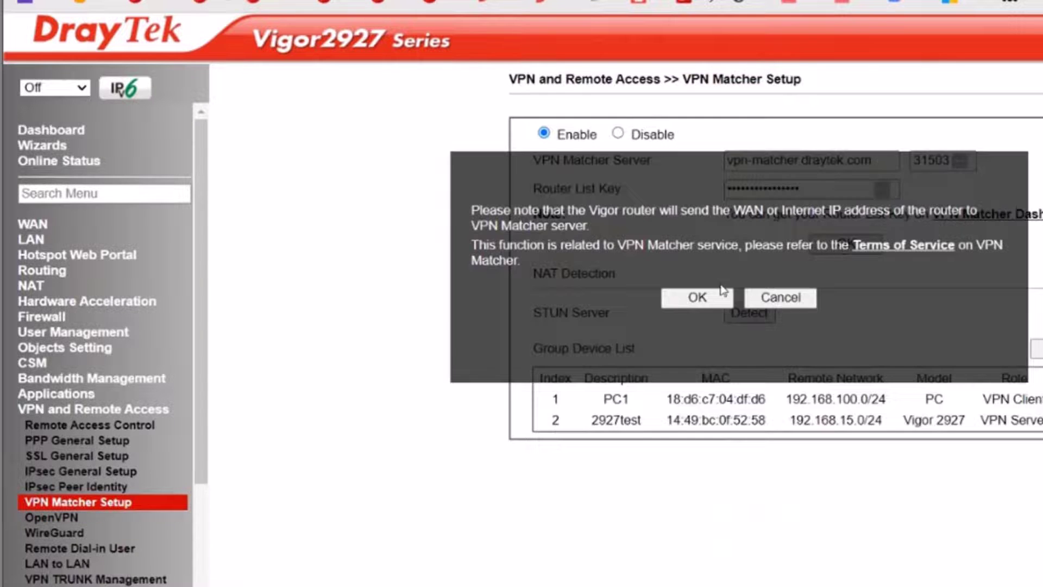
left_click(700, 307)
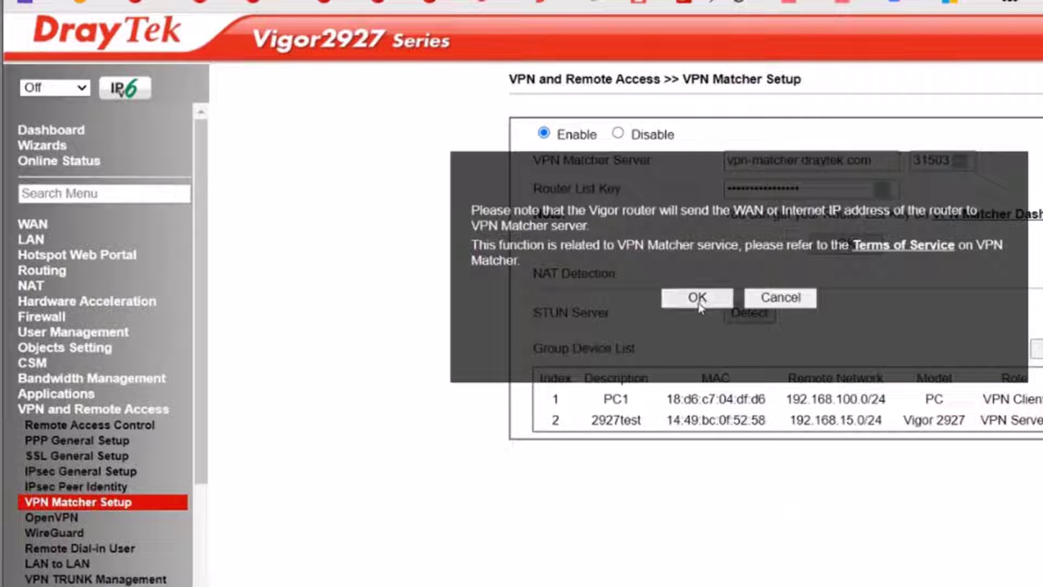
left_click(753, 316)
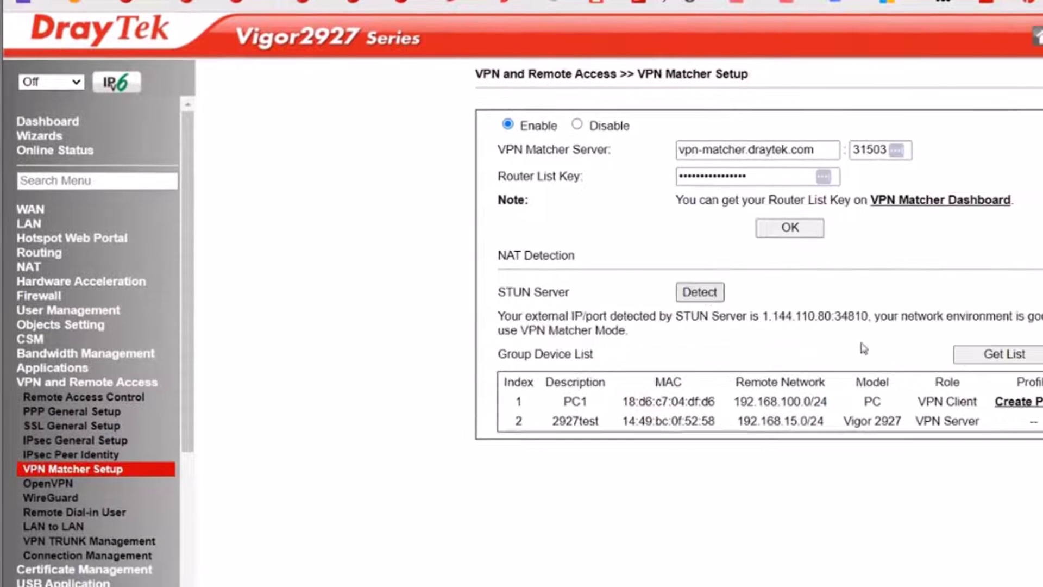
left_click_drag(869, 320, 597, 320)
left_click(759, 355)
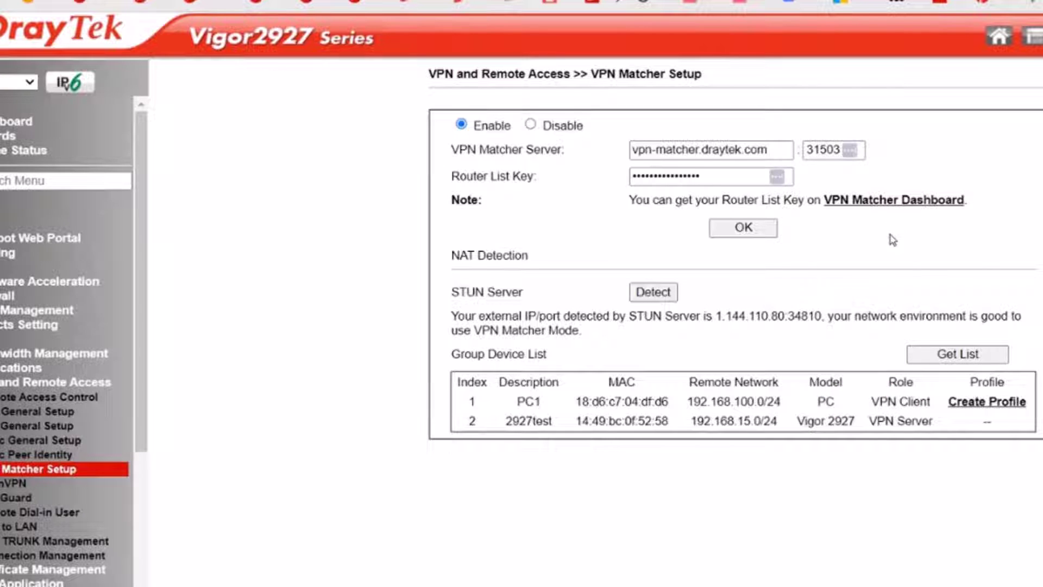
left_click(966, 403)
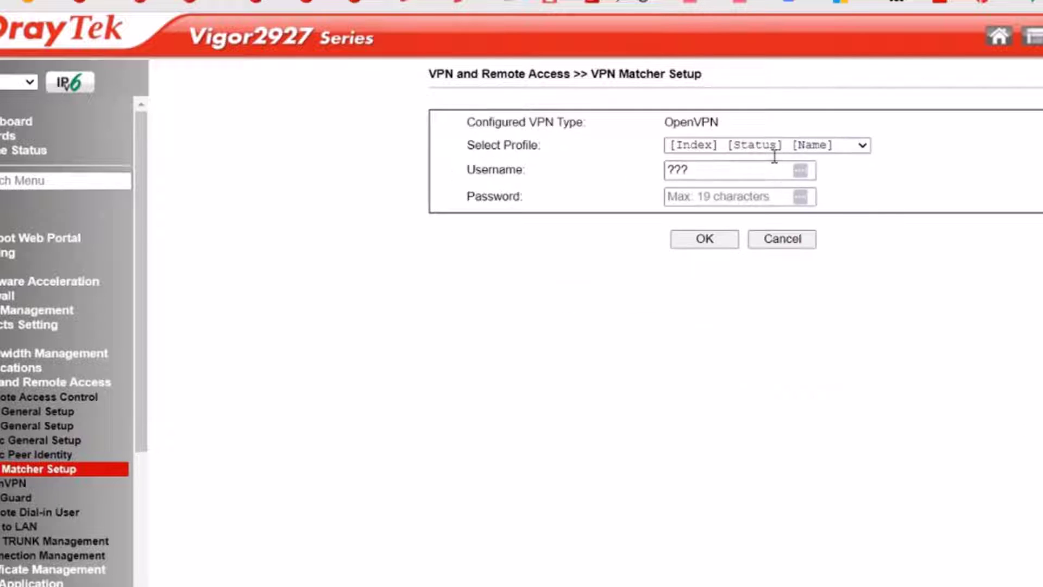
left_click(752, 148)
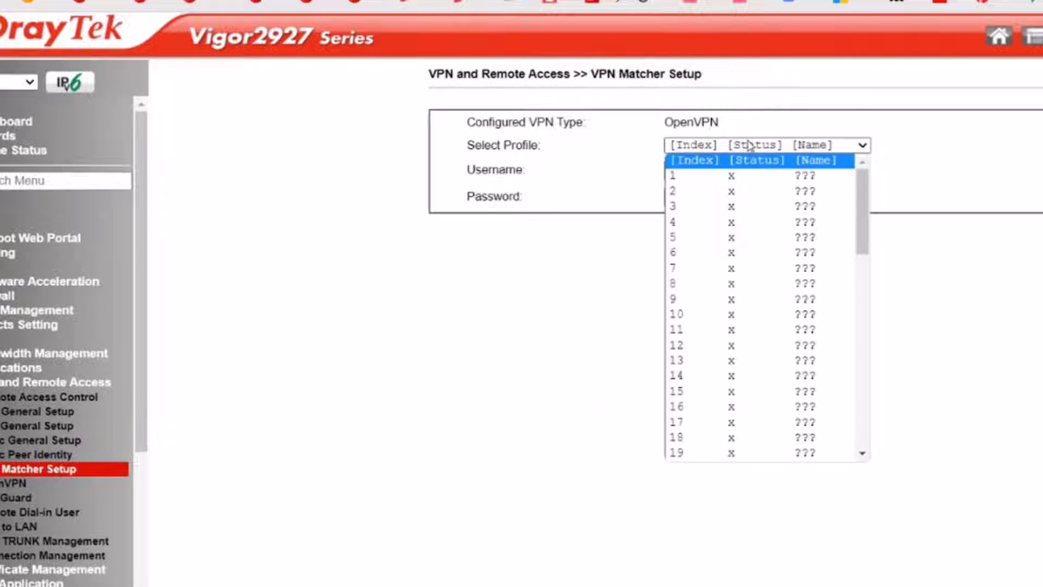
left_click(732, 175)
left_click(721, 170)
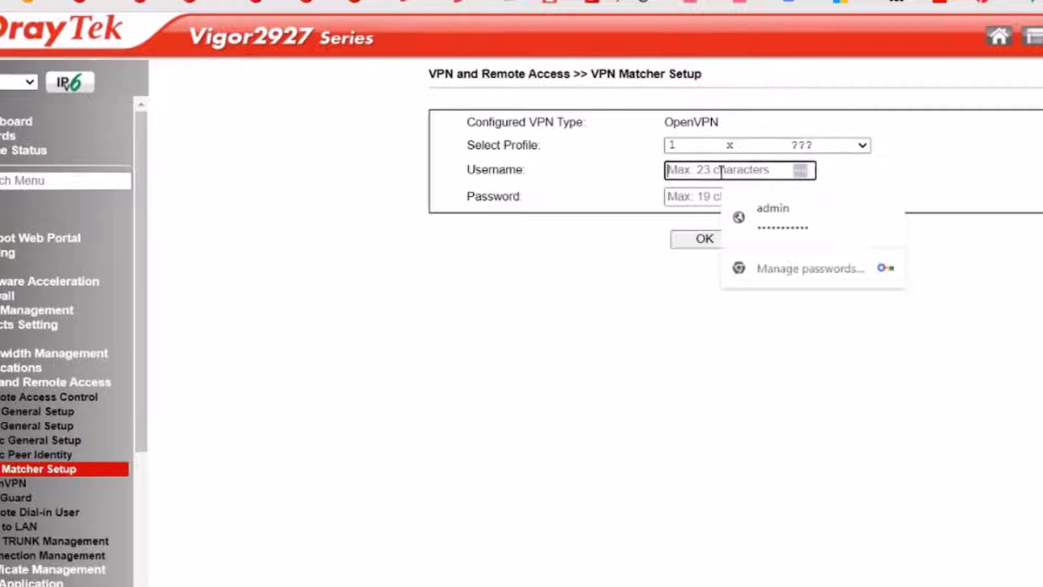
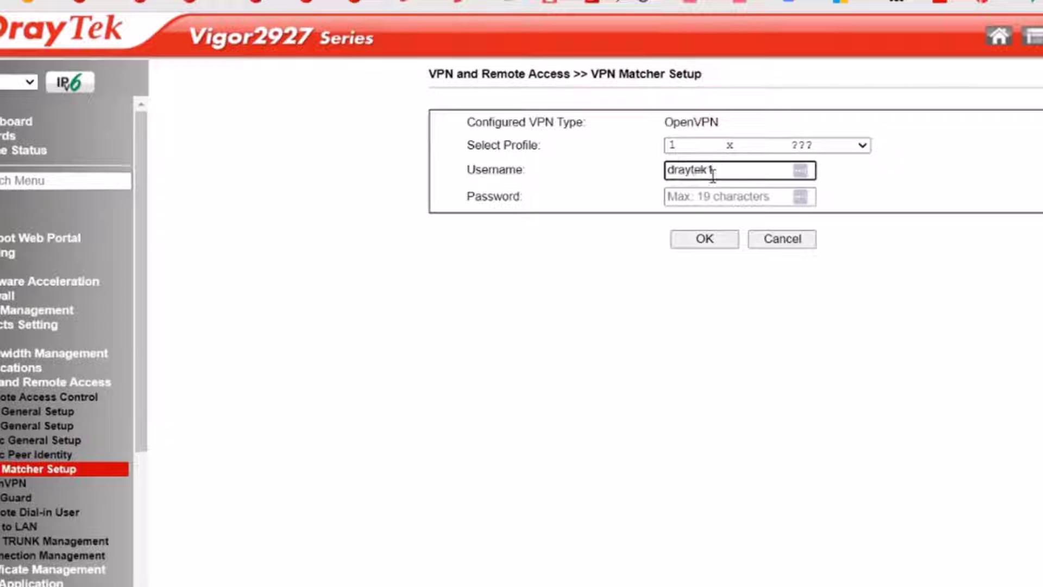
left_click(701, 195)
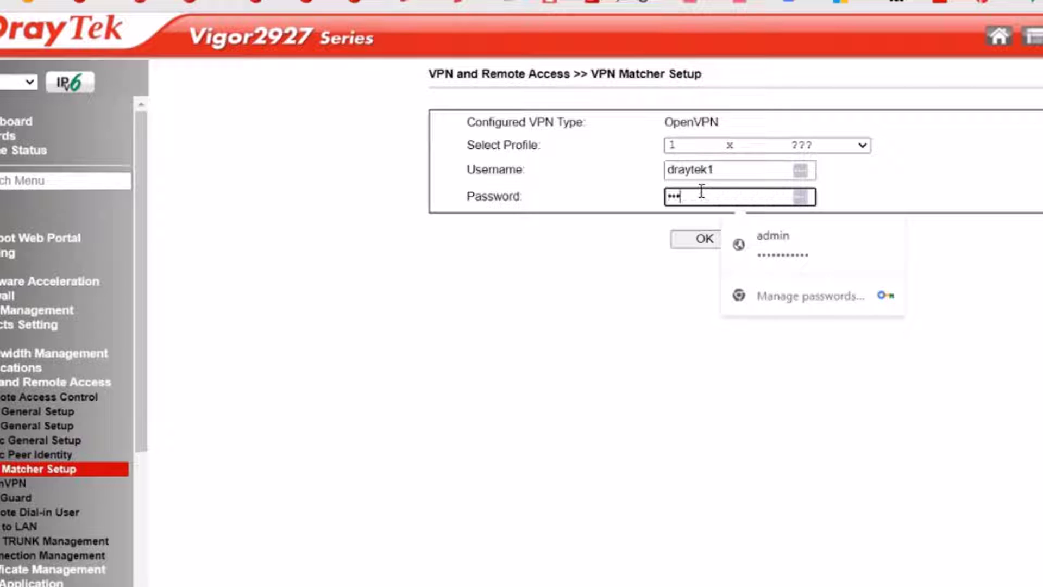
type("1")
left_click(592, 303)
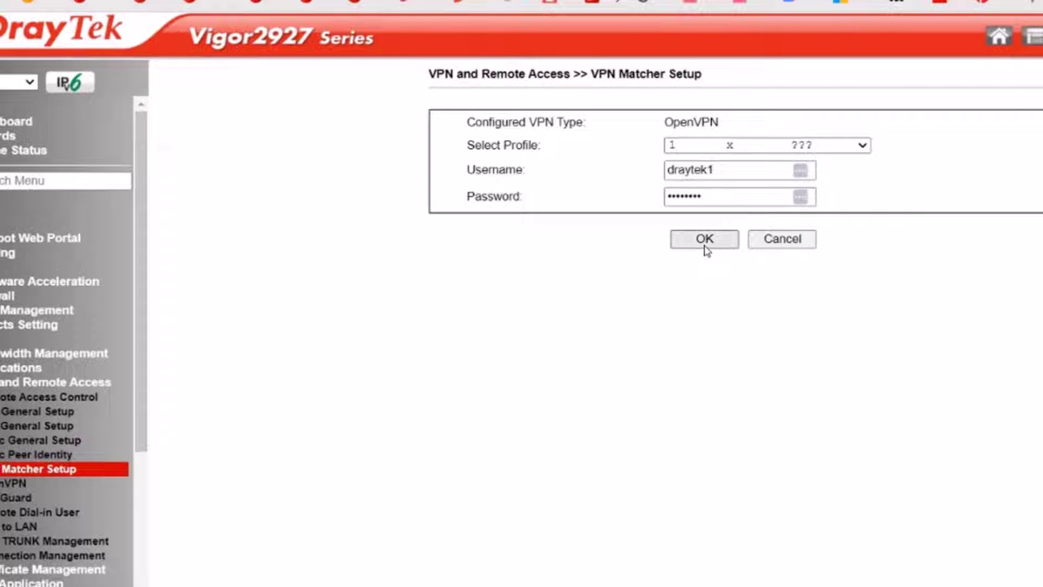
left_click(705, 239)
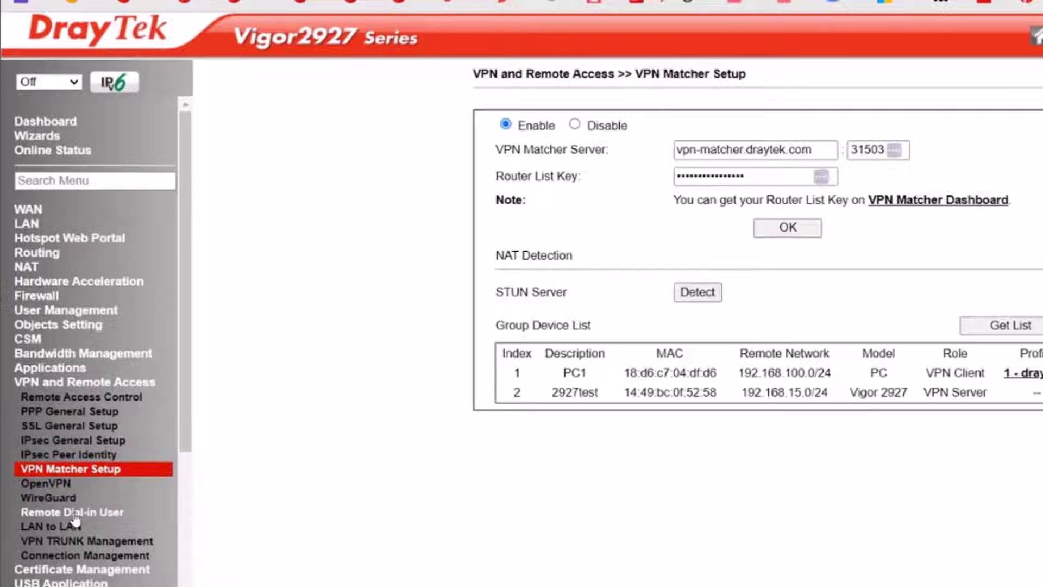
- Review the draytek1 dial-in account at index 1 of Remote Dial-in User
left_click(74, 513)
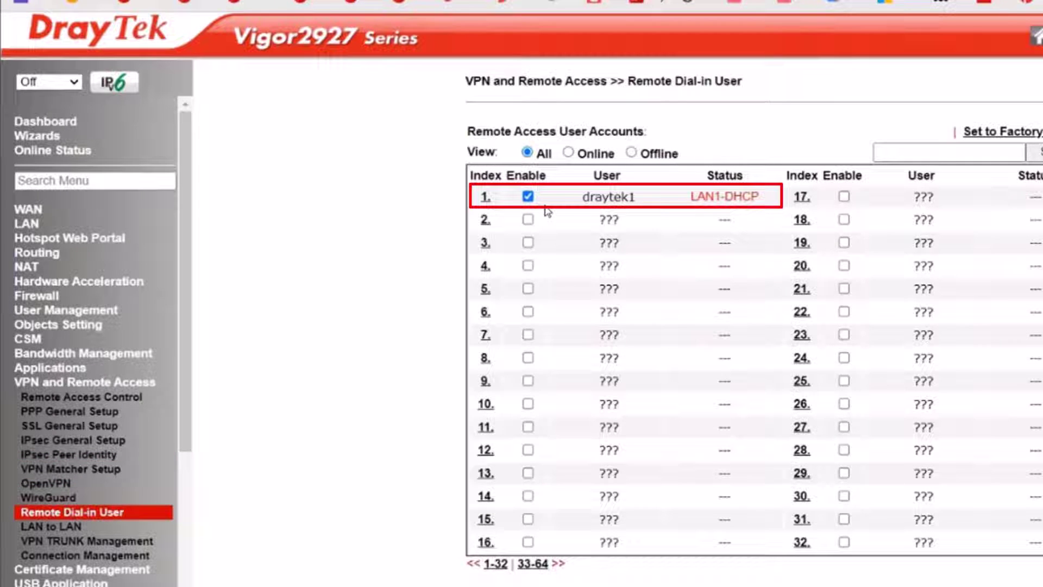
left_click(485, 197)
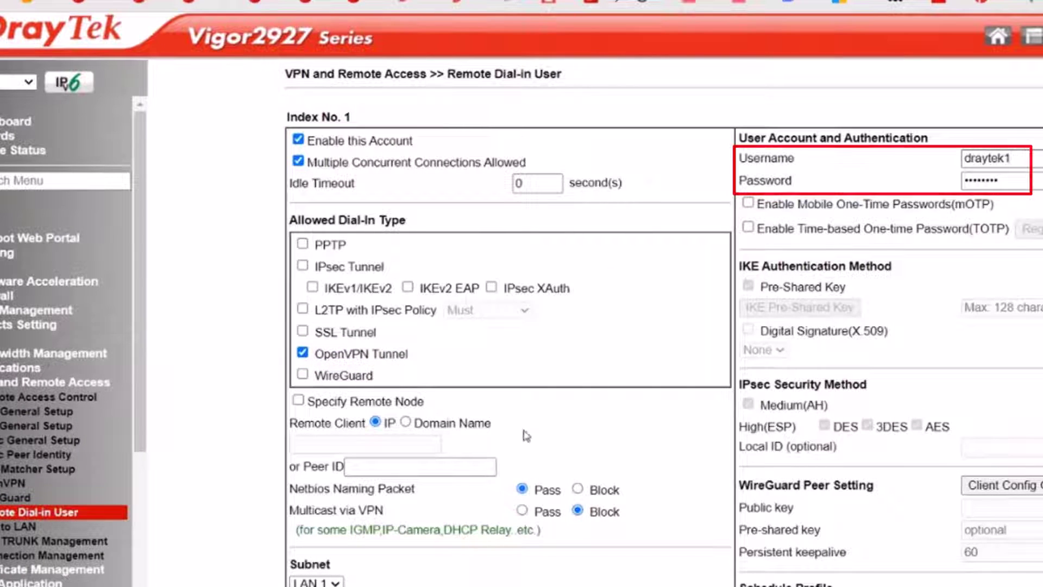
scroll(530, 430, "down", 5)
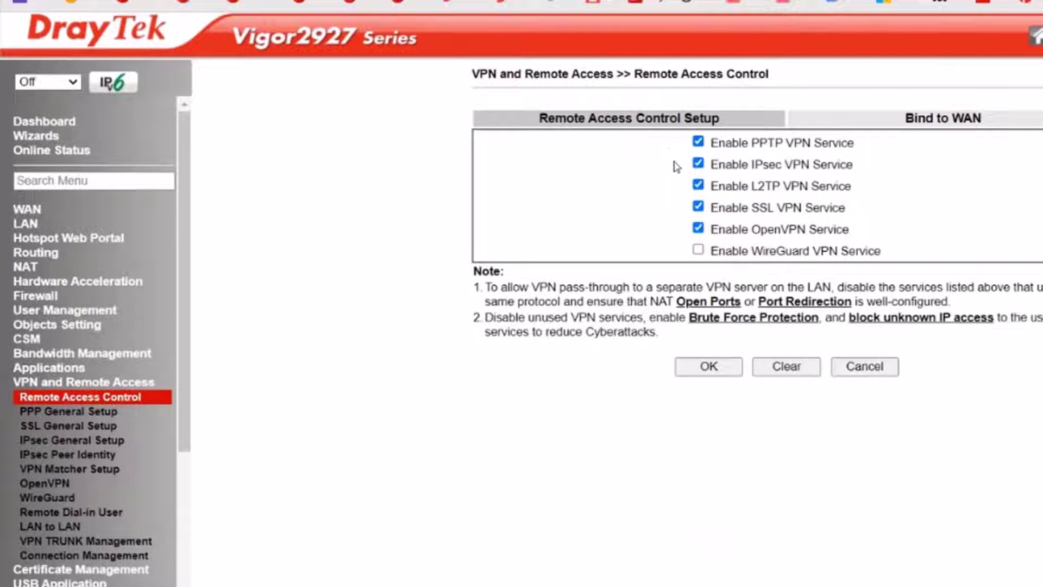
- Untick PPTP and IPsec in Remote Access Control, then Clear so every VPN service stays enabled
left_click(700, 143)
left_click(698, 163)
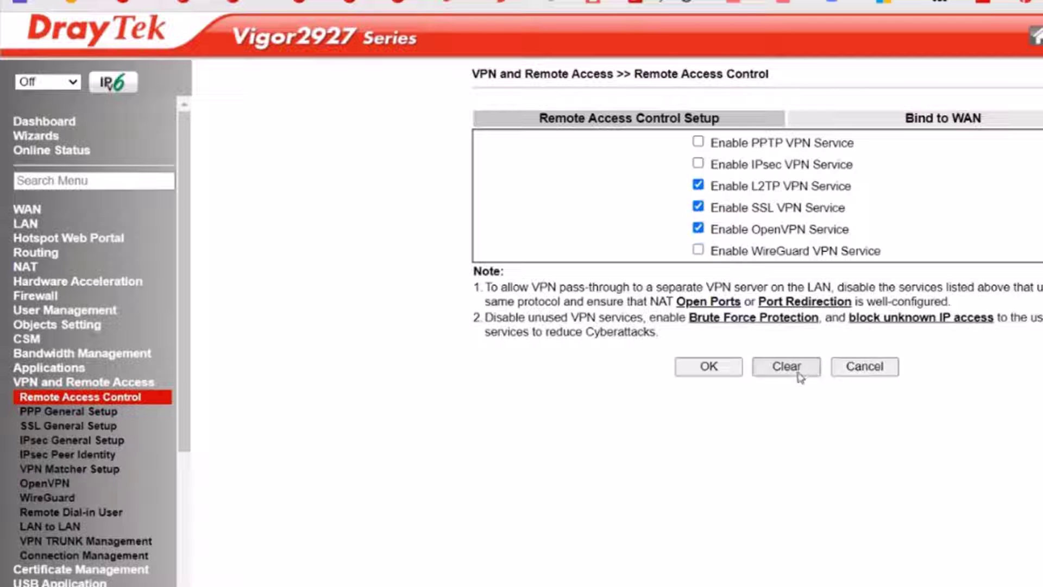
left_click(844, 372)
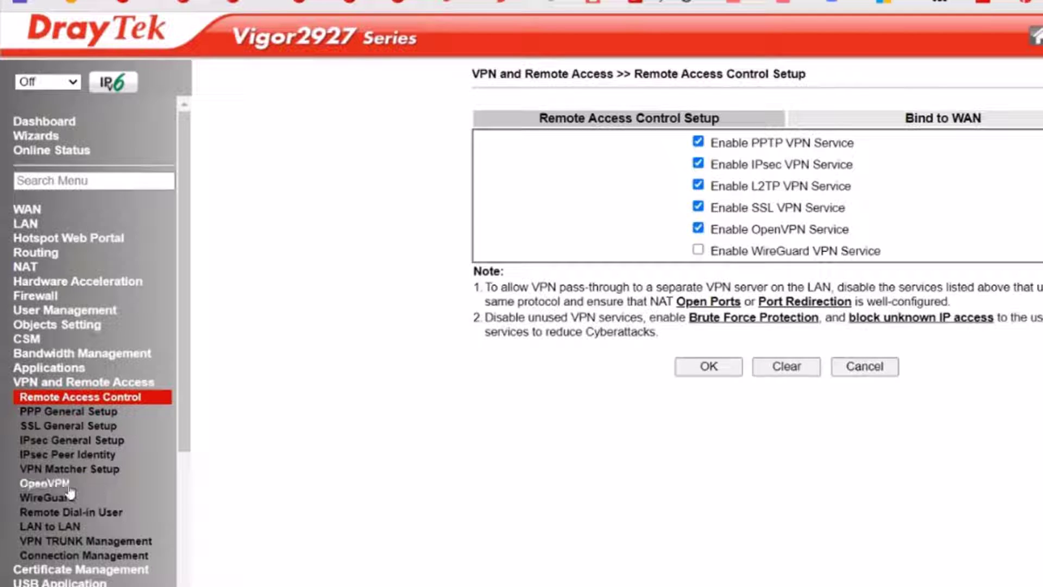
- Delete all OpenVPN certificates and generate new router Root CA, server and client certificates
left_click(45, 483)
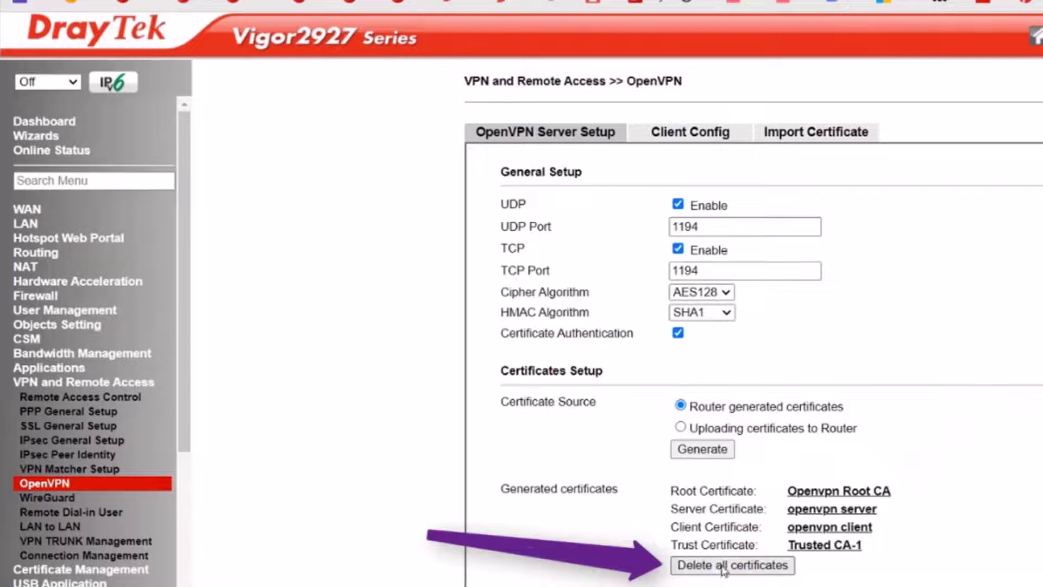
left_click(720, 570)
left_click(718, 453)
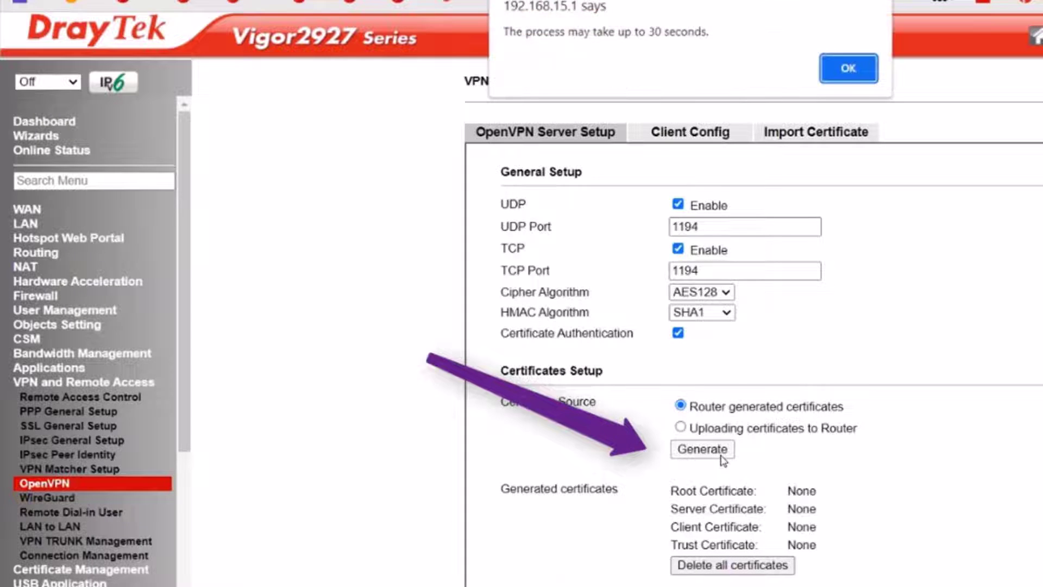
left_click(842, 72)
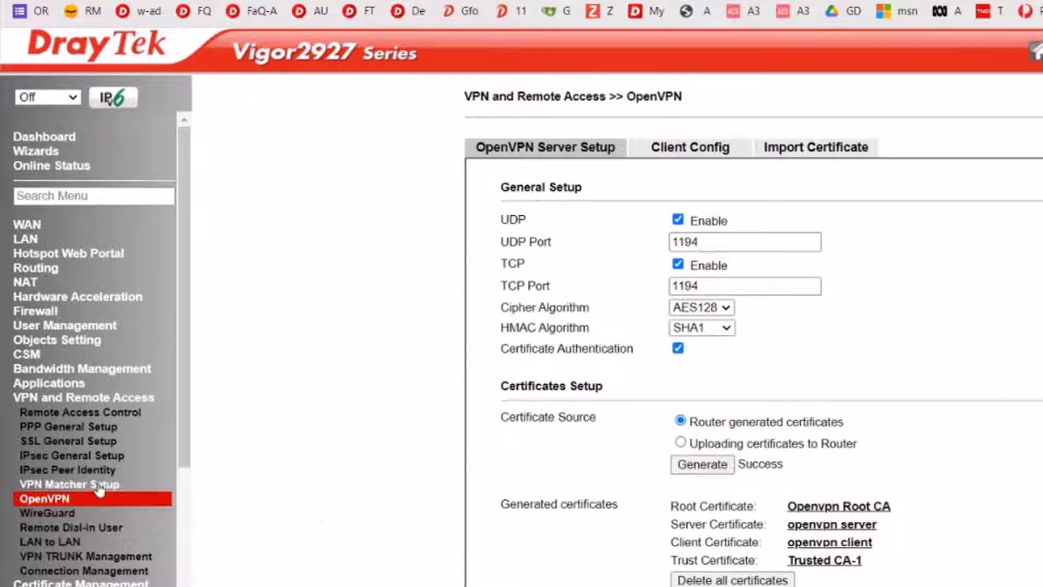
- Set the Default Certificate to openvpn server in the SSL Local Services List
left_click(69, 441)
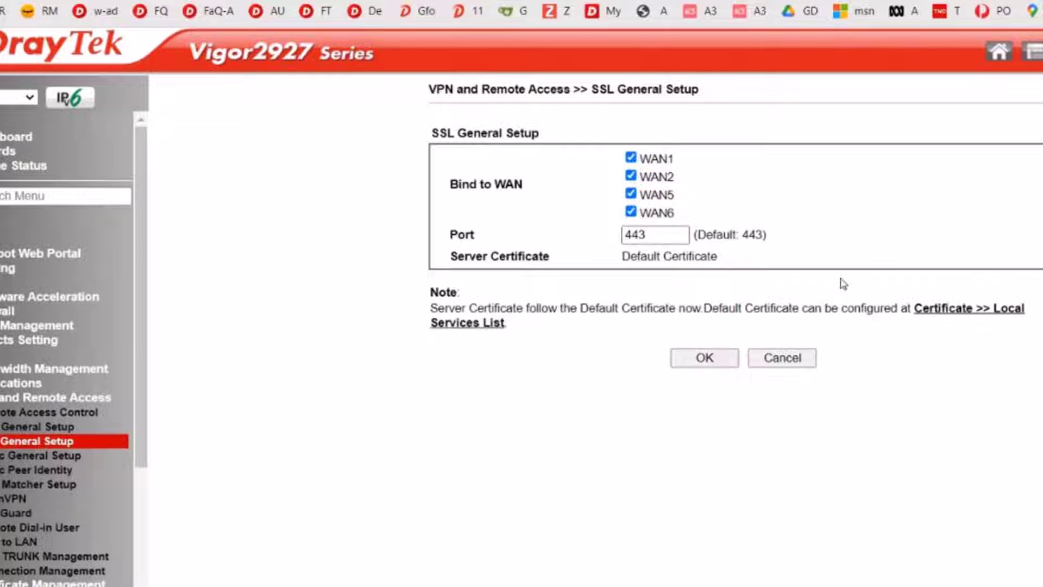
left_click(963, 310)
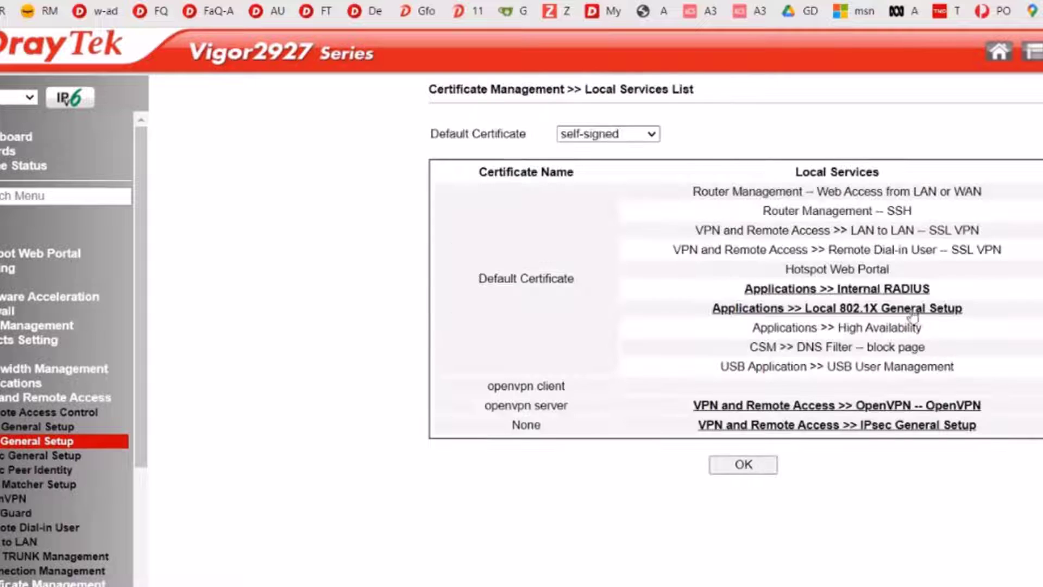
left_click(650, 135)
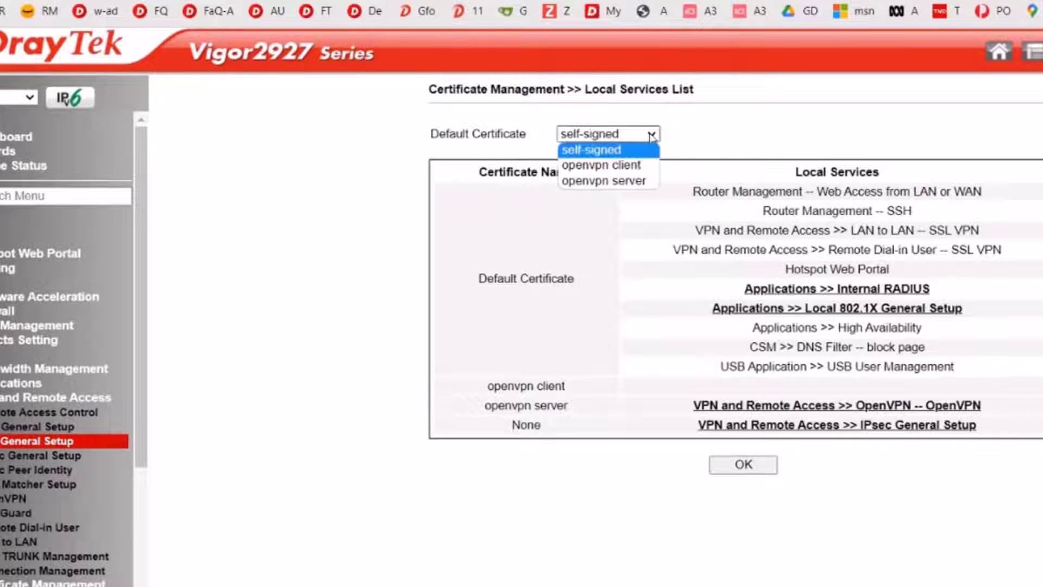
left_click(631, 181)
left_click(756, 463)
left_click(62, 501)
- Export the OpenVPN client config as 'testopen' with VPN Matcher as the remote server
left_click(706, 151)
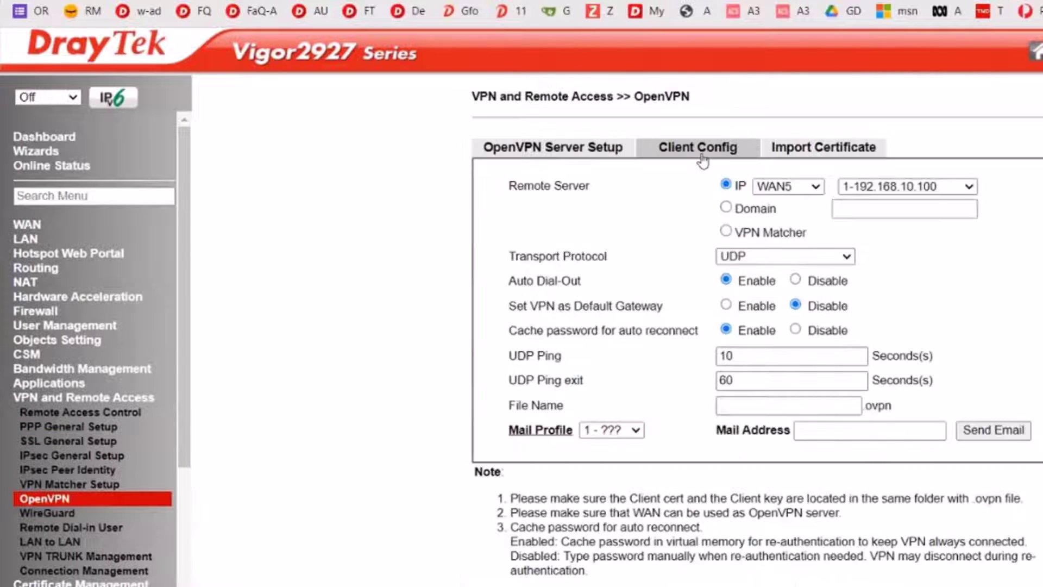
left_click(753, 409)
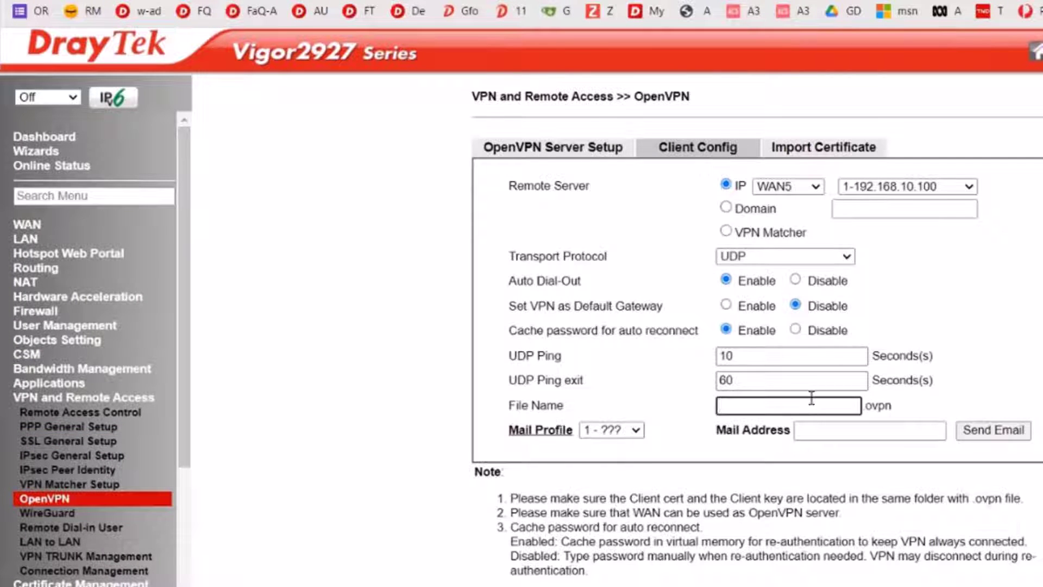
type("testopen")
left_click(727, 231)
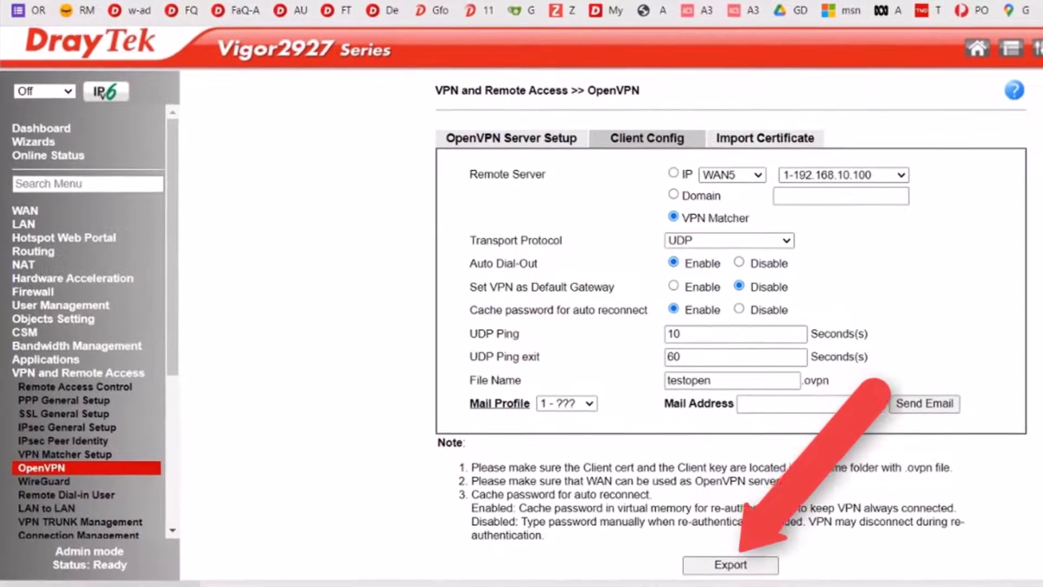
left_click(744, 575)
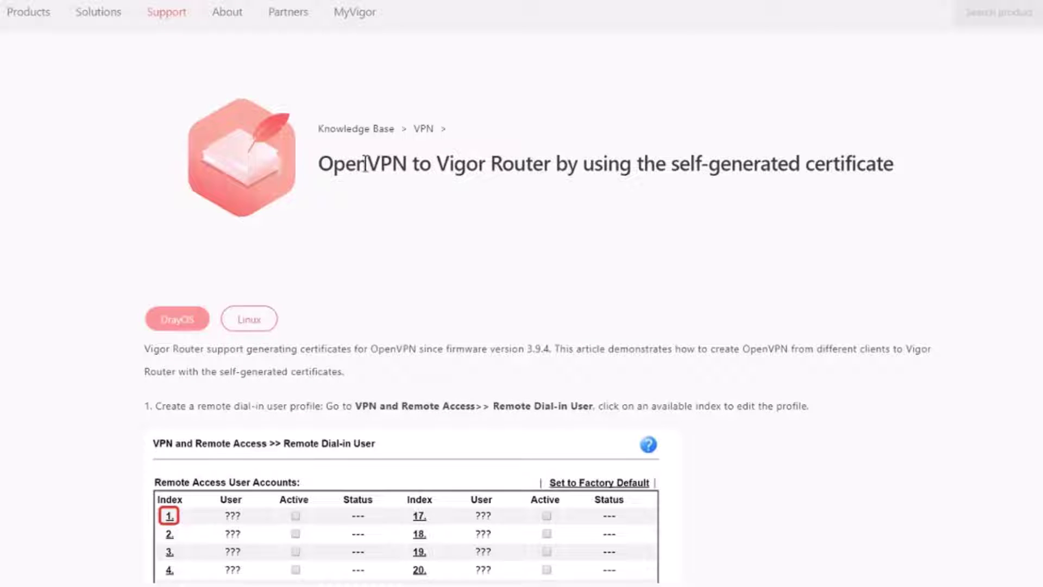
- Copy the OpenVPN for Windows download link from the article's Smart VPN client section
left_click_drag(367, 163, 894, 163)
left_click(587, 313)
scroll(587, 313, "down", 15)
scroll(587, 313, "down", 5)
scroll(586, 313, "down", 5)
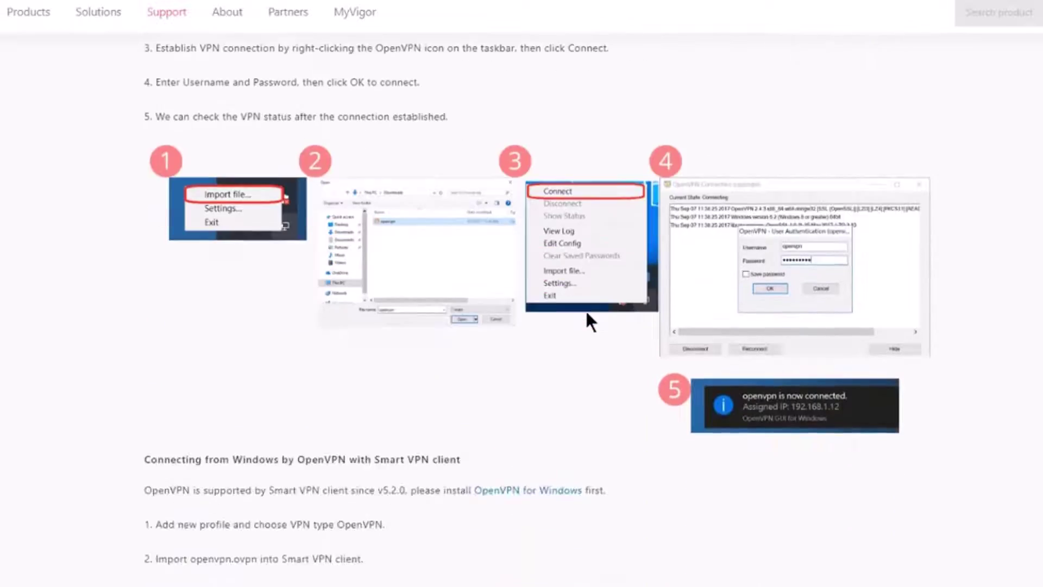
scroll(463, 244, "up", 5)
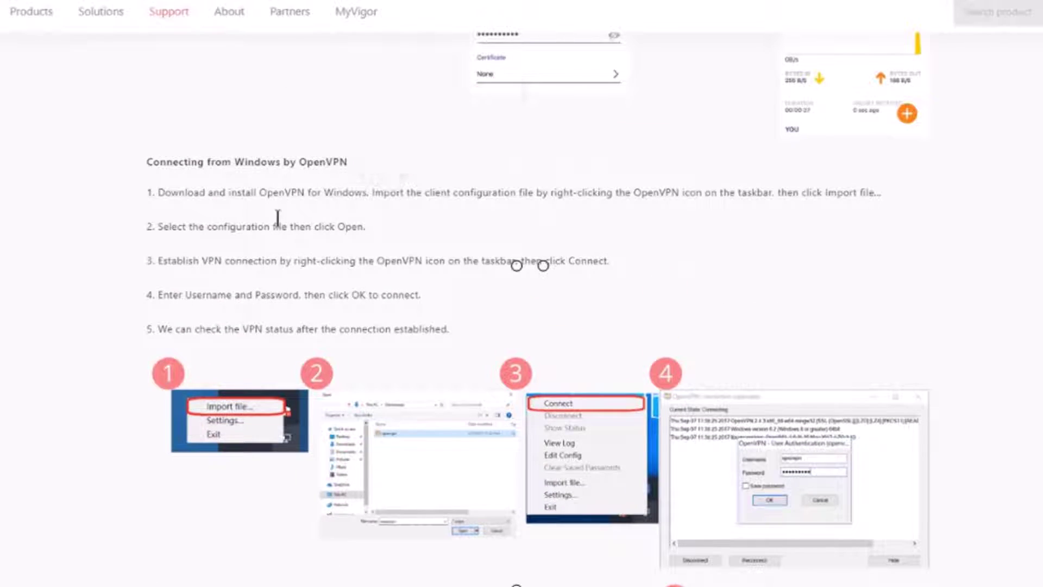
scroll(373, 291, "down", 5)
scroll(430, 296, "down", 3)
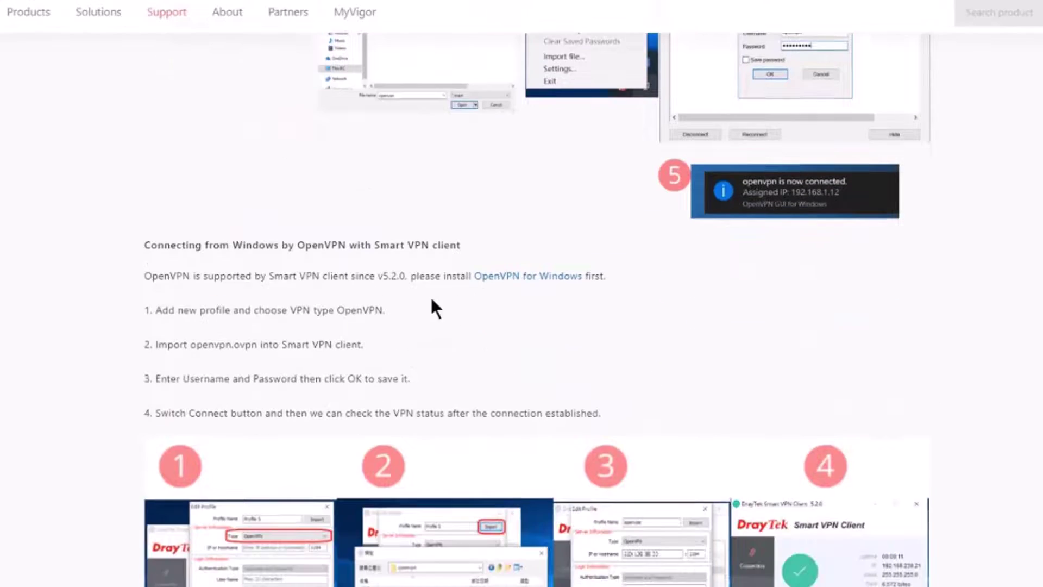
right_click(489, 279)
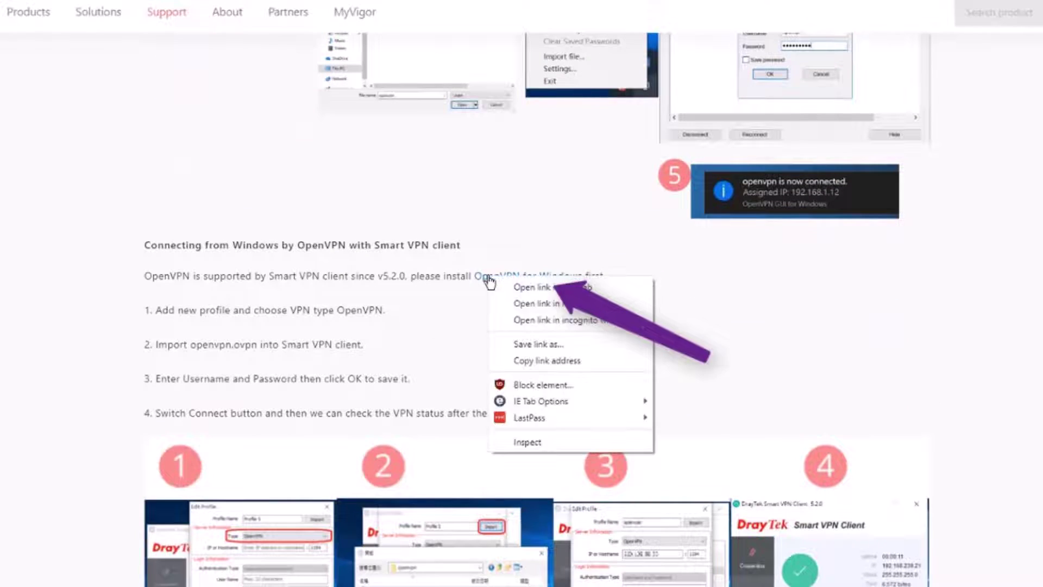
left_click(546, 360)
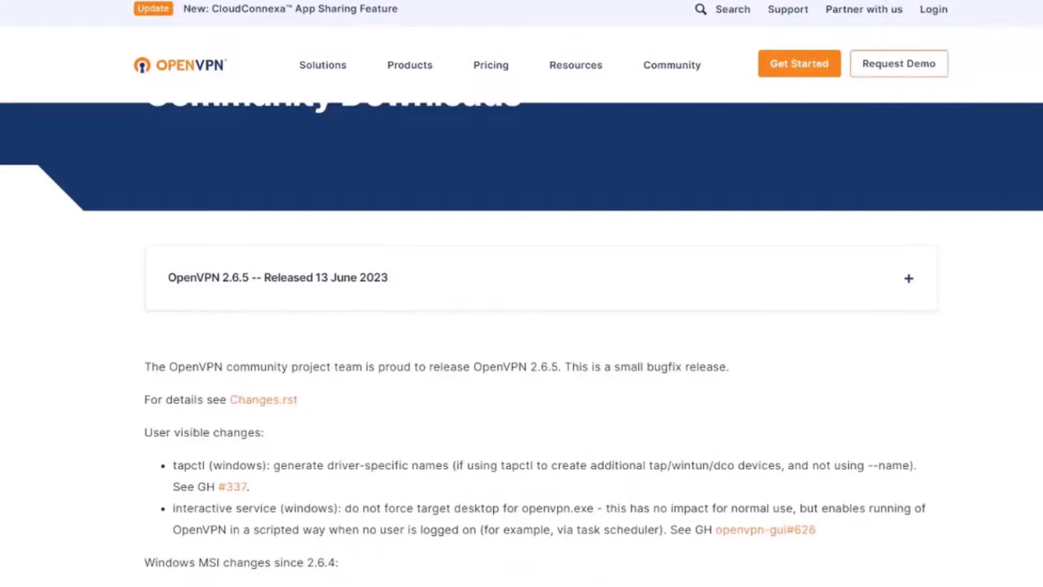
- Scroll the OpenVPN community downloads page past the 2.6.5 table to the older releases
scroll(318, 337, "down", 5)
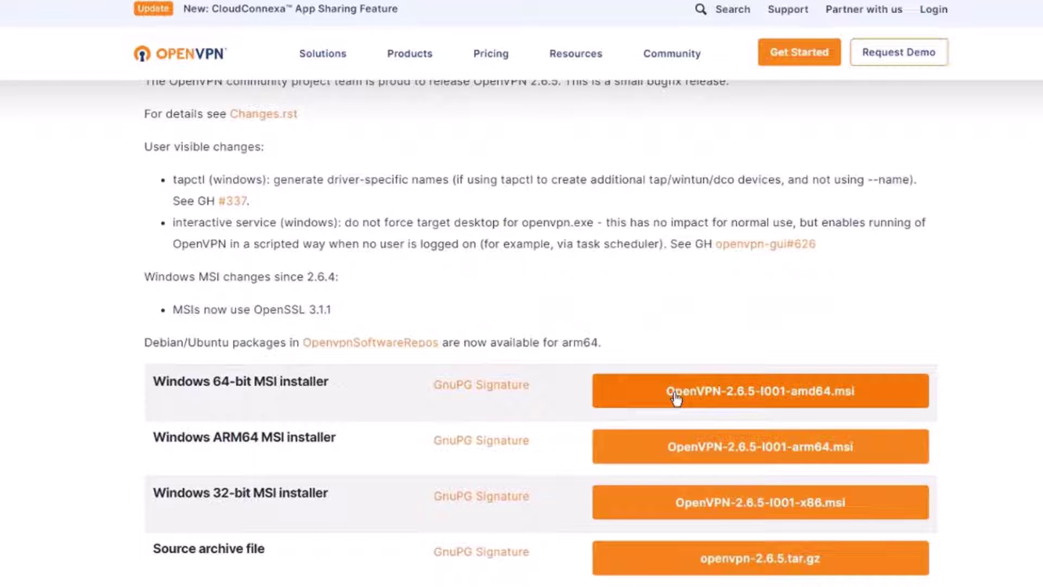
scroll(542, 391, "down", 10)
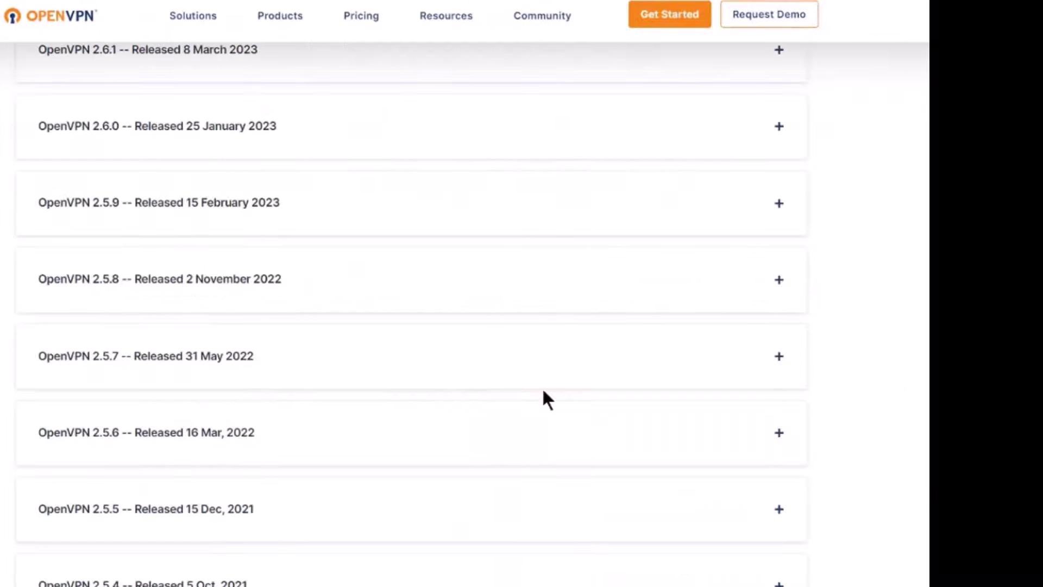
- Expand the OpenVPN 2.5.9 release, then review the testopen Smart VPN profile and cancel unchanged
left_click(776, 209)
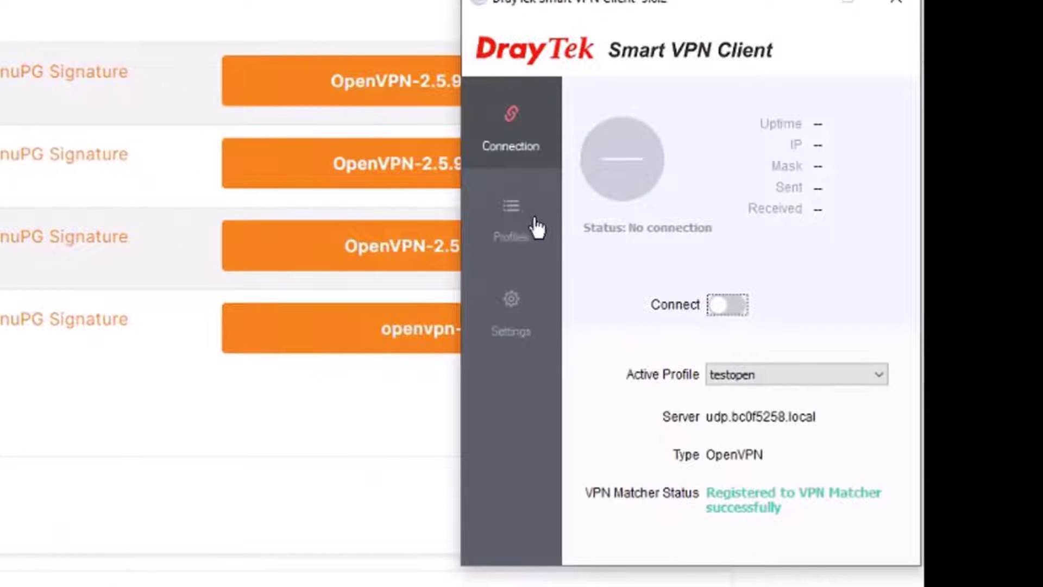
left_click(532, 221)
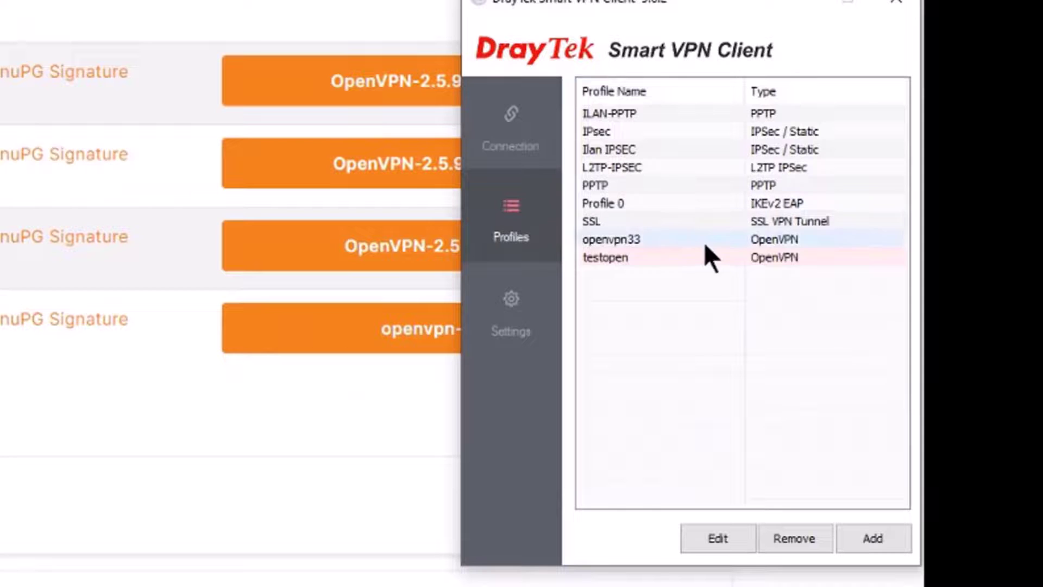
double_click(669, 255)
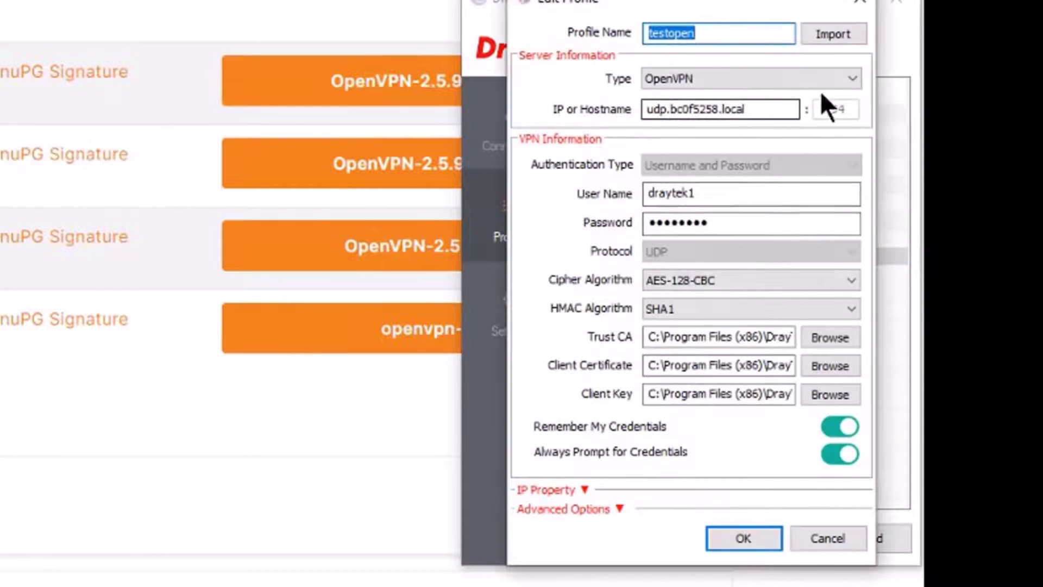
left_click(848, 79)
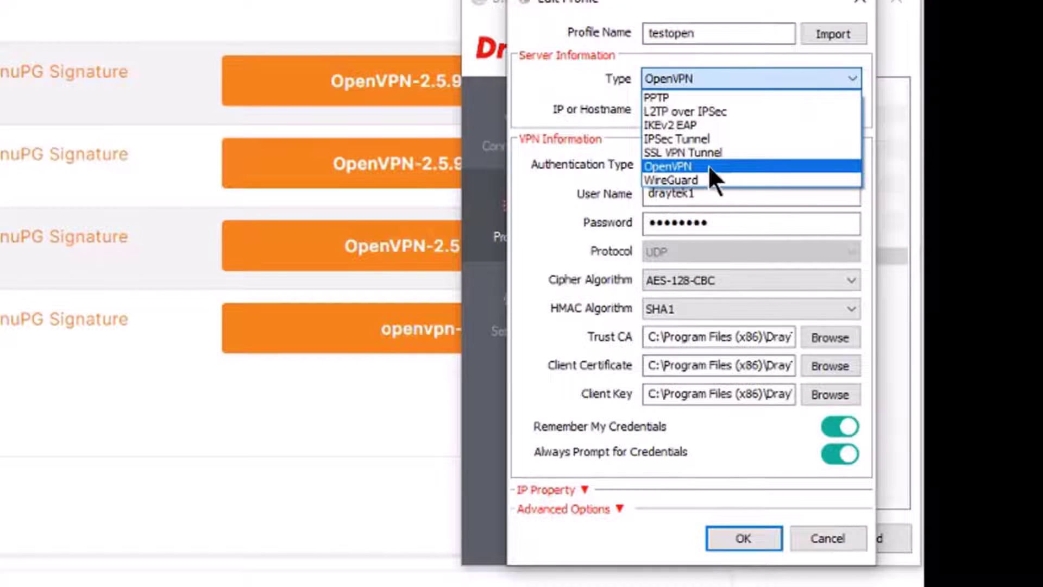
left_click(842, 537)
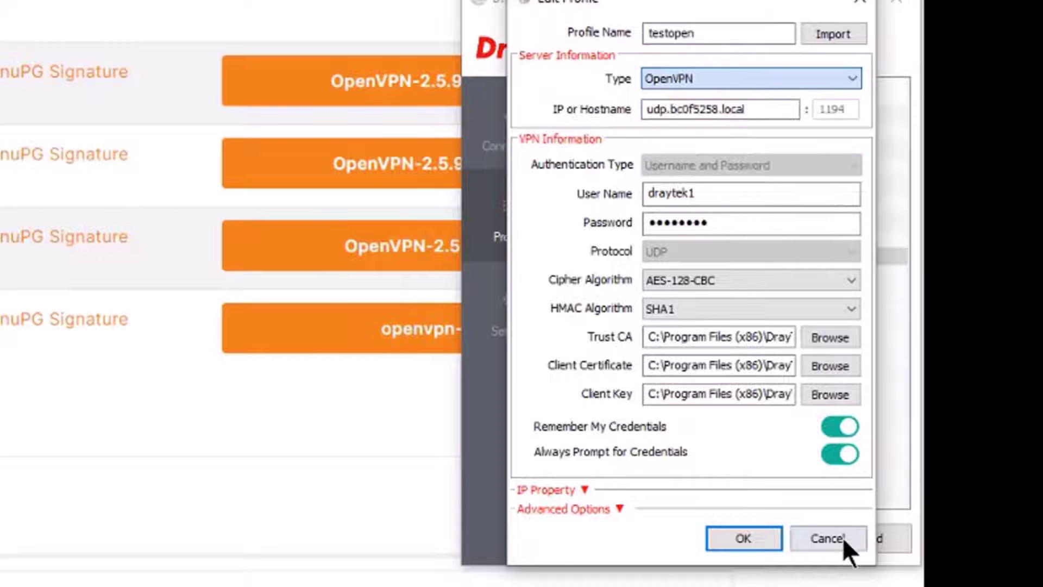
left_click(842, 537)
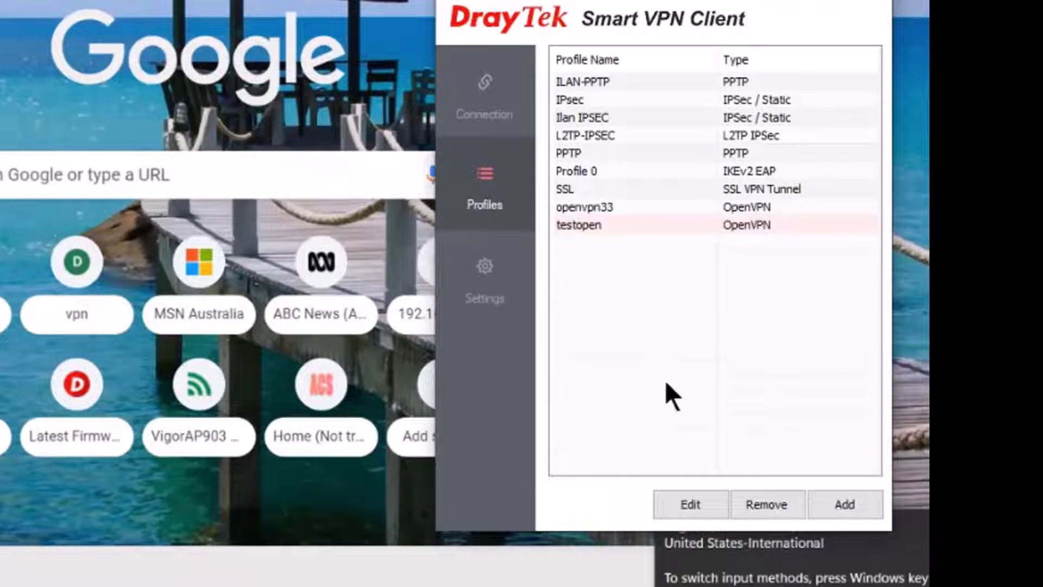
- Import testopen.ovpn into the testopen profile
double_click(629, 226)
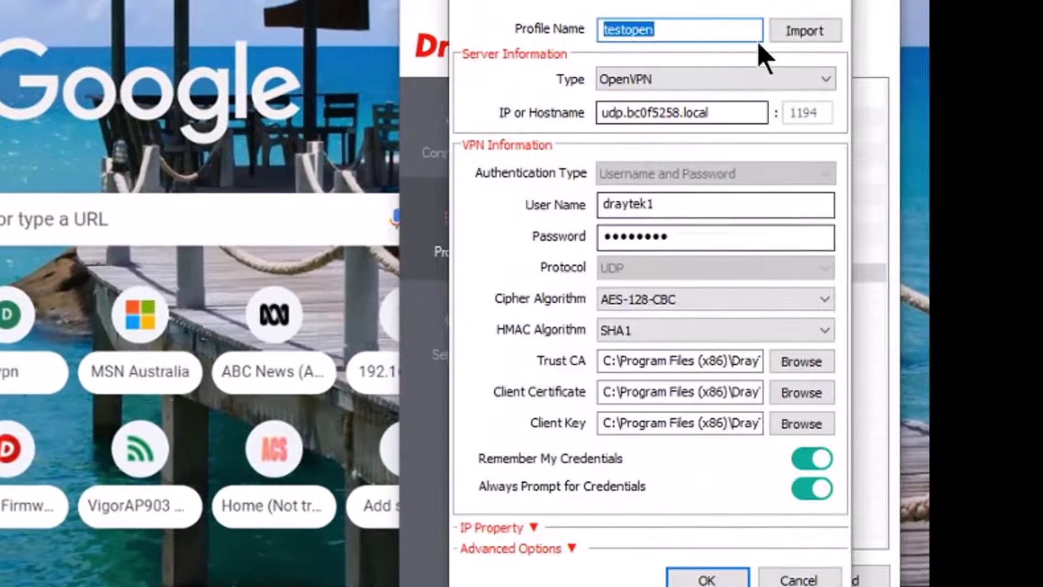
left_click(799, 33)
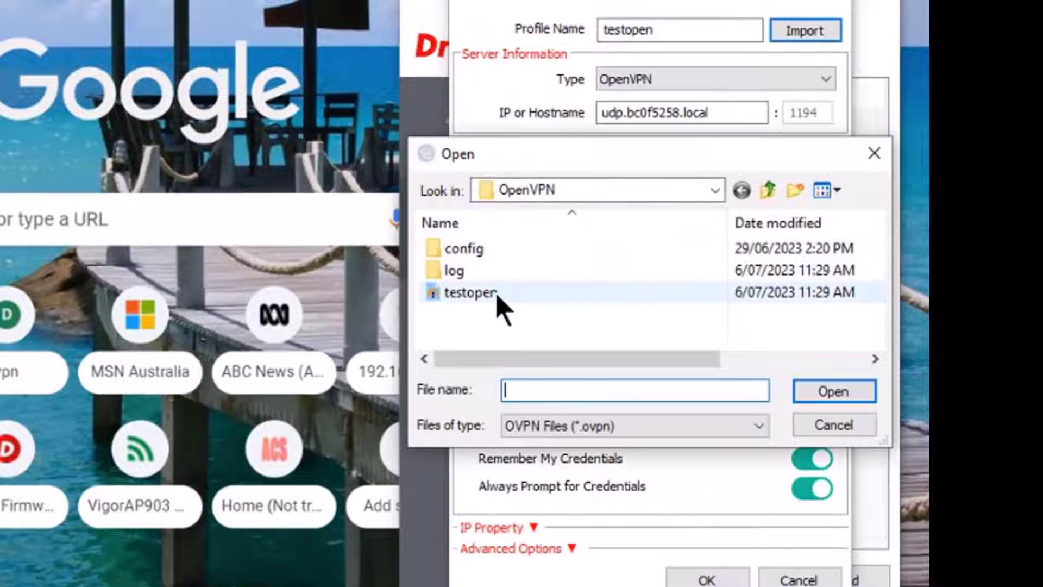
left_click(497, 296)
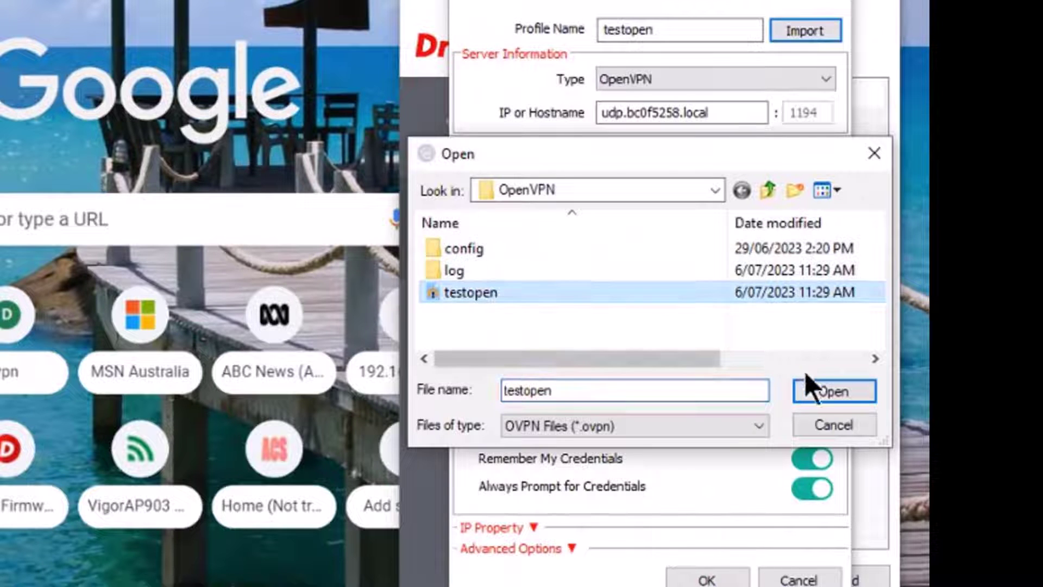
left_click(819, 393)
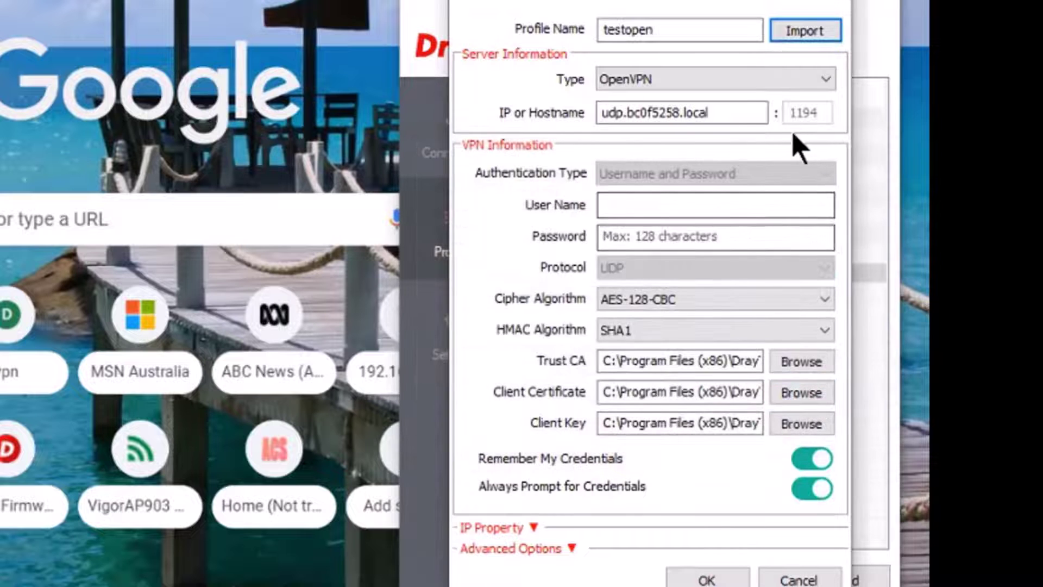
left_click(729, 113)
left_click(673, 204)
type("draytek1")
left_click(611, 238)
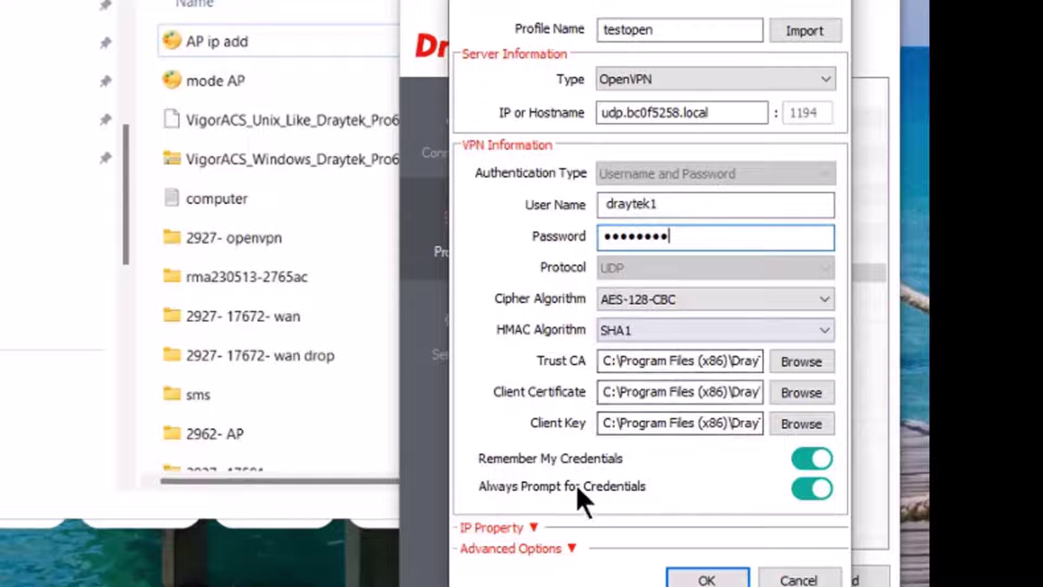
- Paste the VPN Matcher router list key into the testopen profile's Auth Key field
left_click(527, 538)
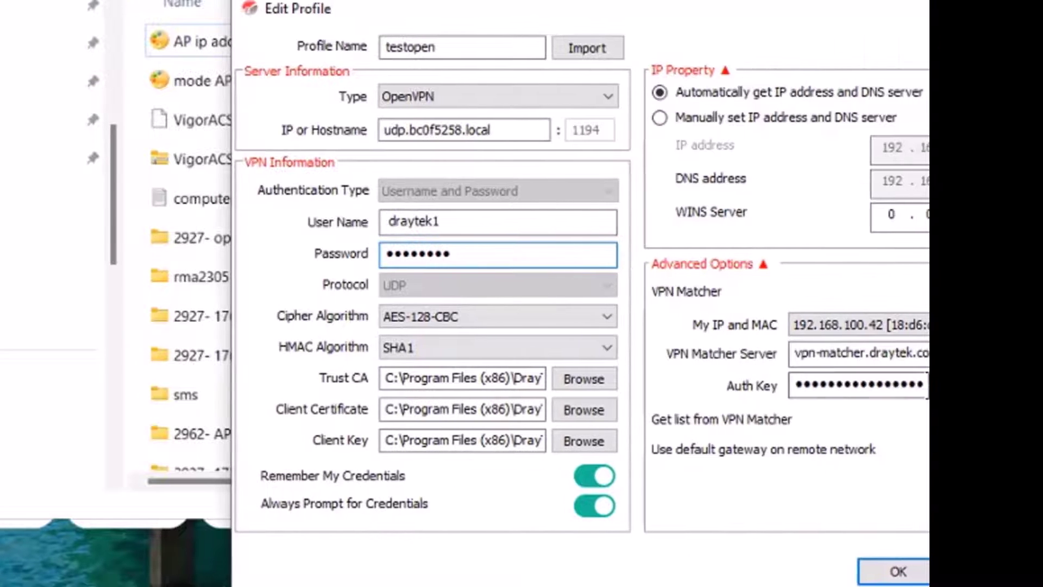
left_click(859, 388)
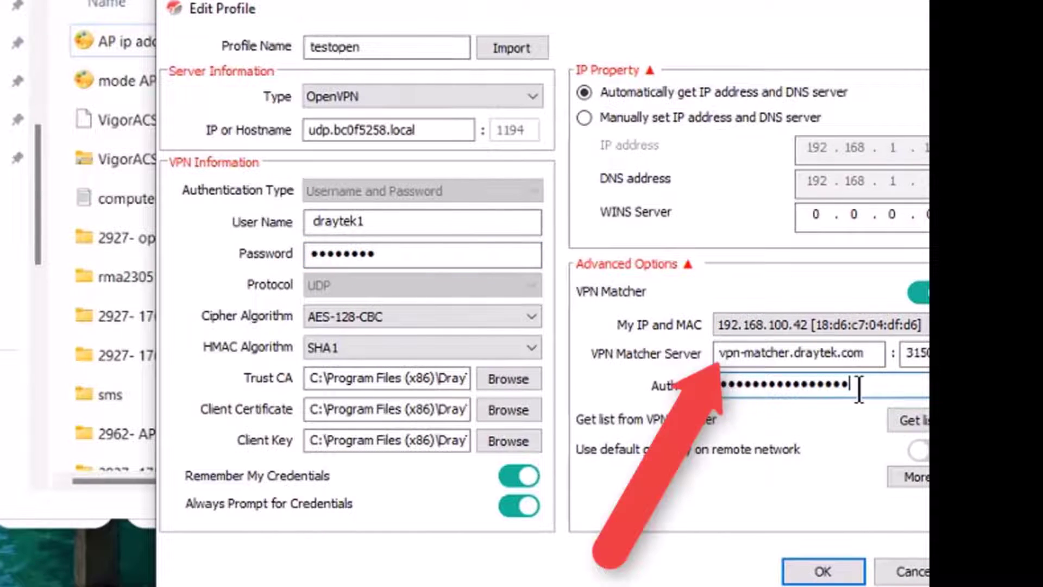
left_click_drag(866, 390, 667, 387)
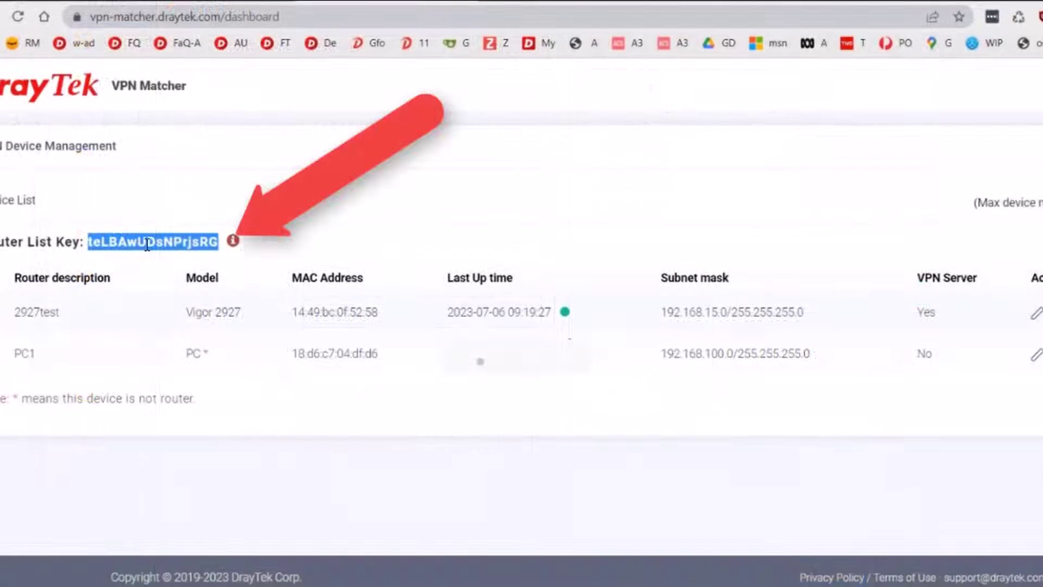
right_click(146, 244)
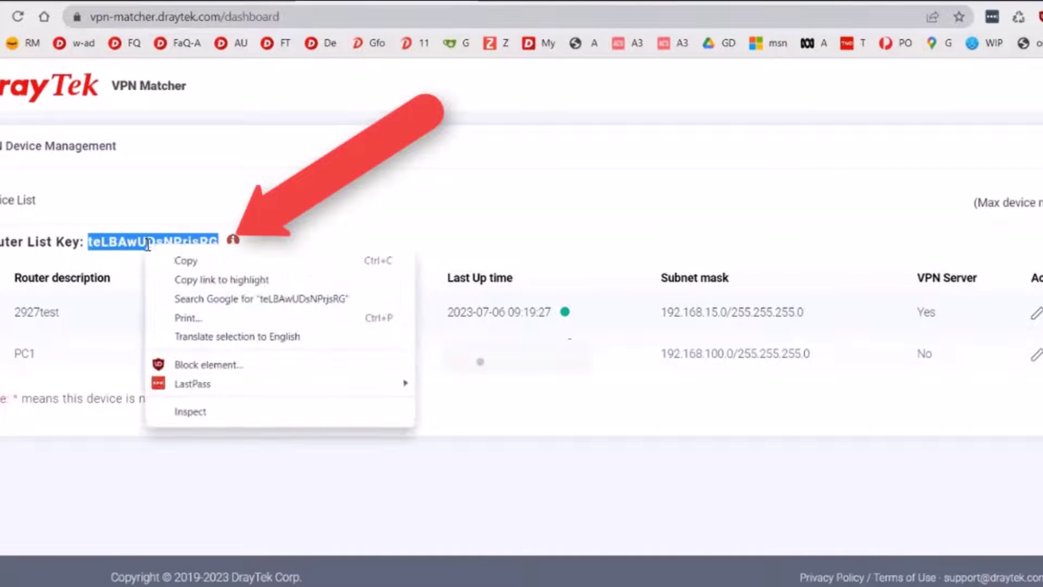
left_click(181, 264)
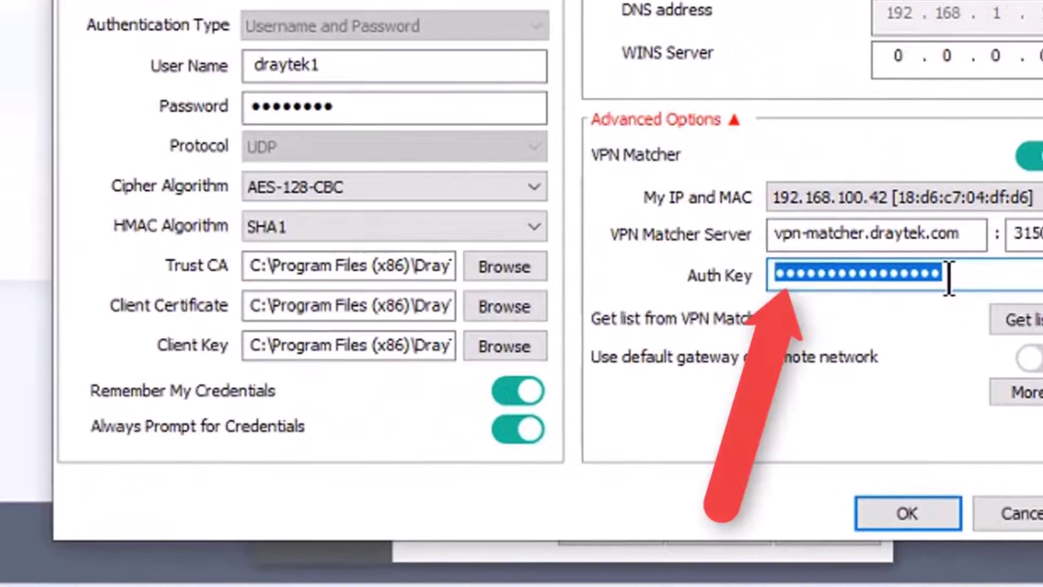
key("ctrl+v")
left_click_drag(948, 277, 777, 274)
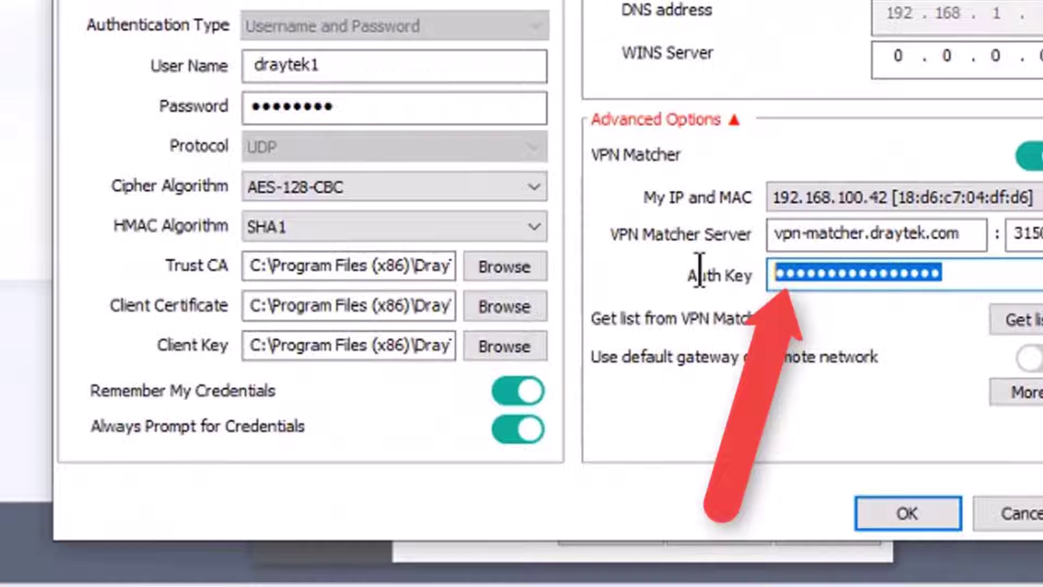
right_click(836, 274)
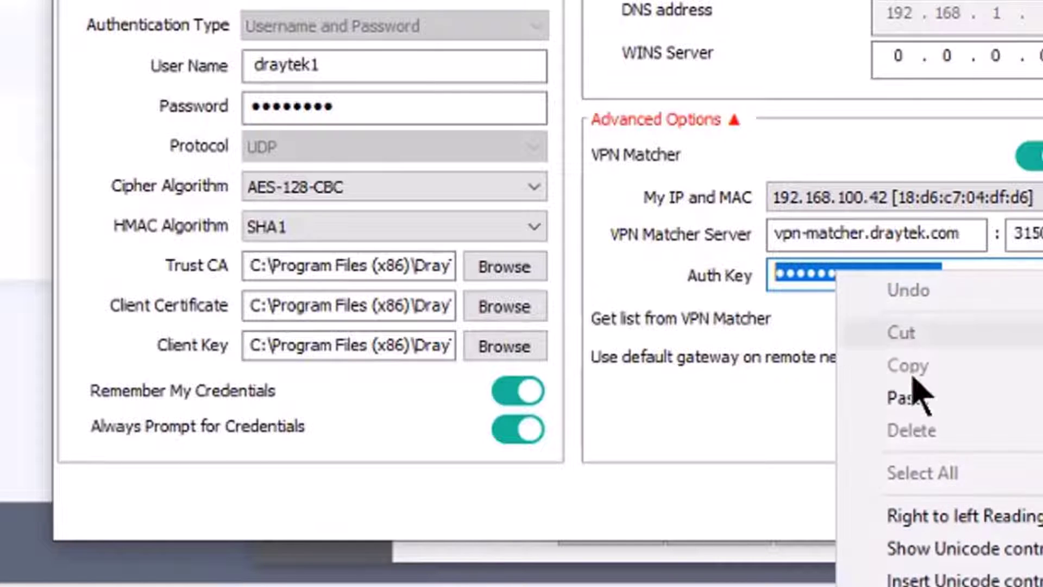
left_click(782, 440)
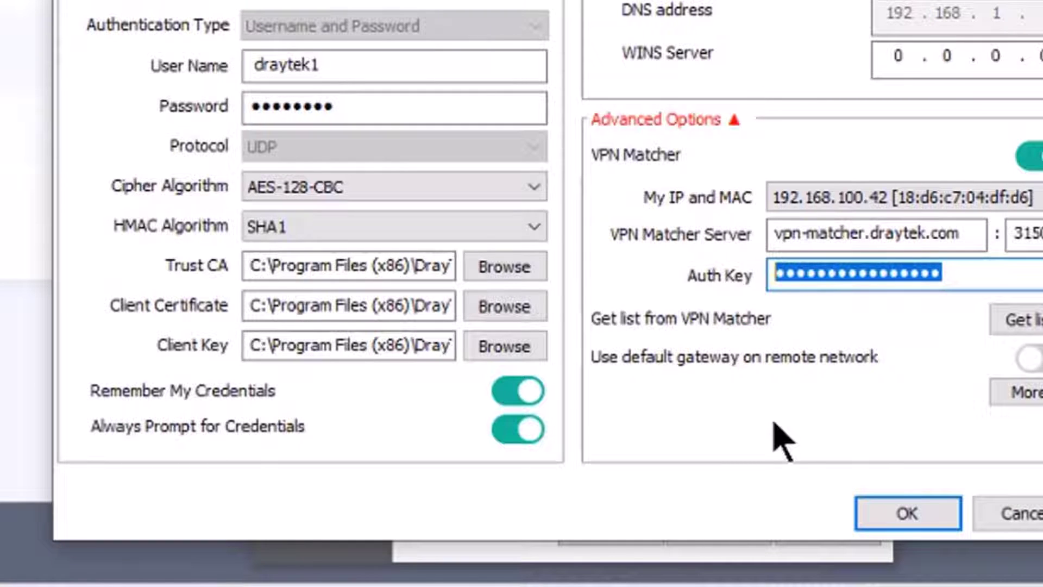
- Fetch the VPN Matcher device list, run STUN detection, and save the testopen profile
left_click(1005, 333)
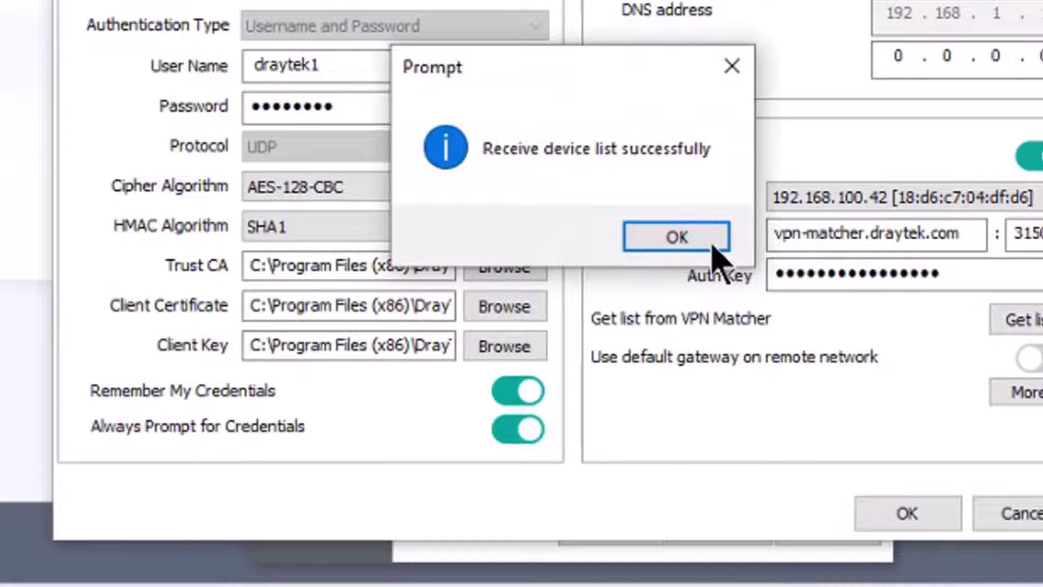
left_click(712, 241)
left_click(140, 458)
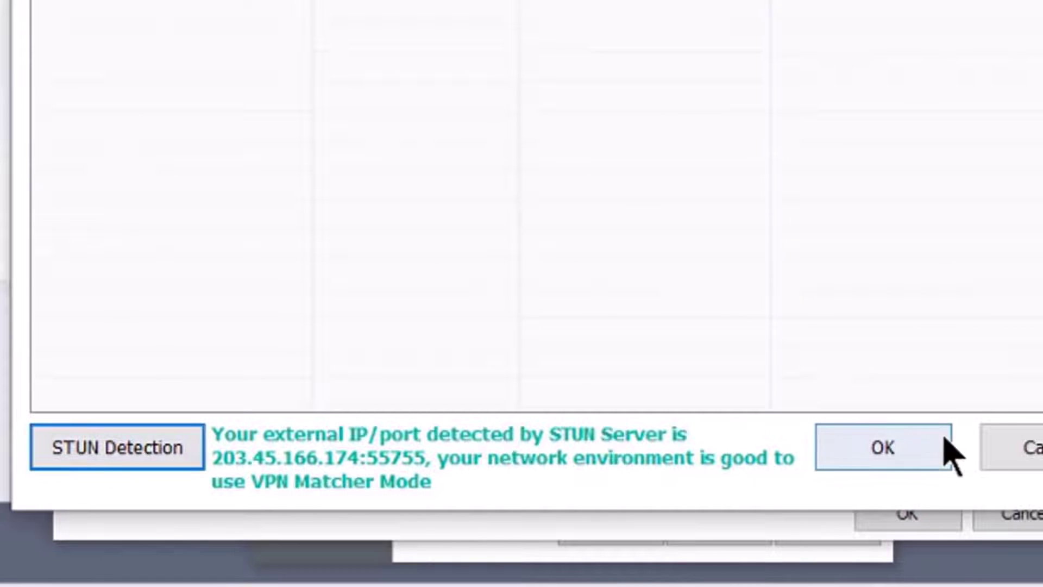
left_click(916, 445)
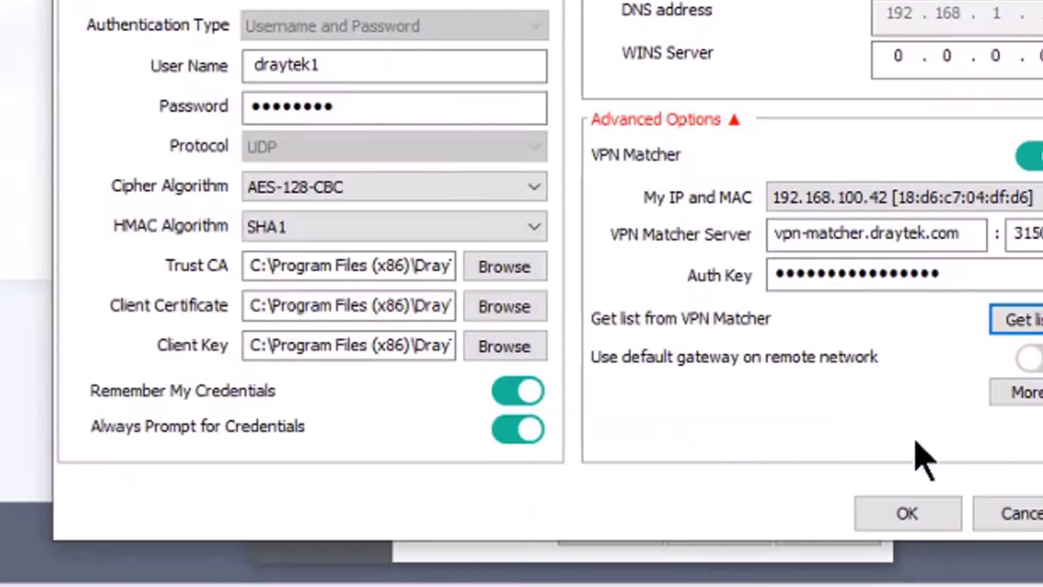
left_click(915, 517)
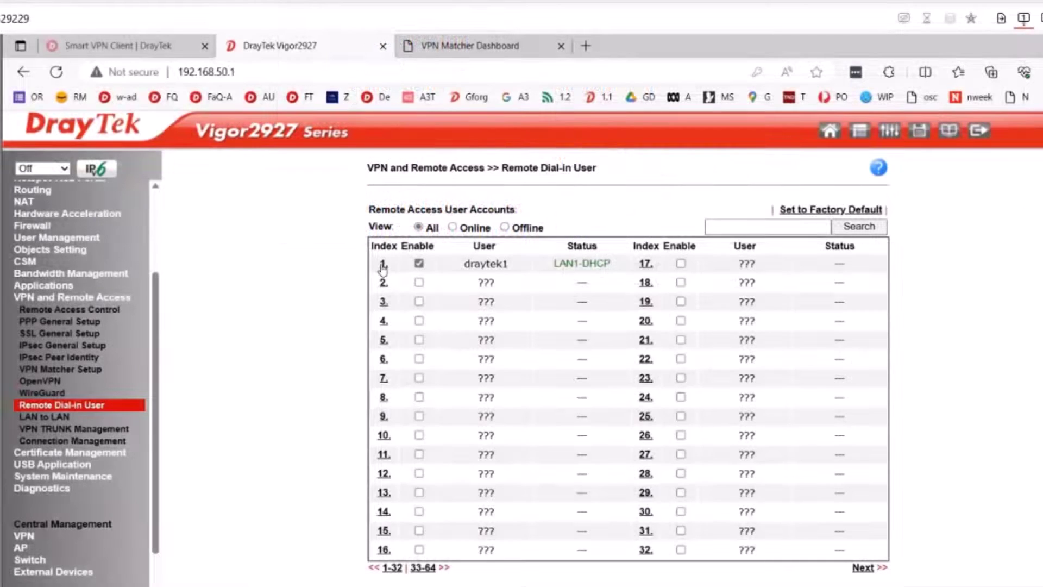
left_click(384, 265)
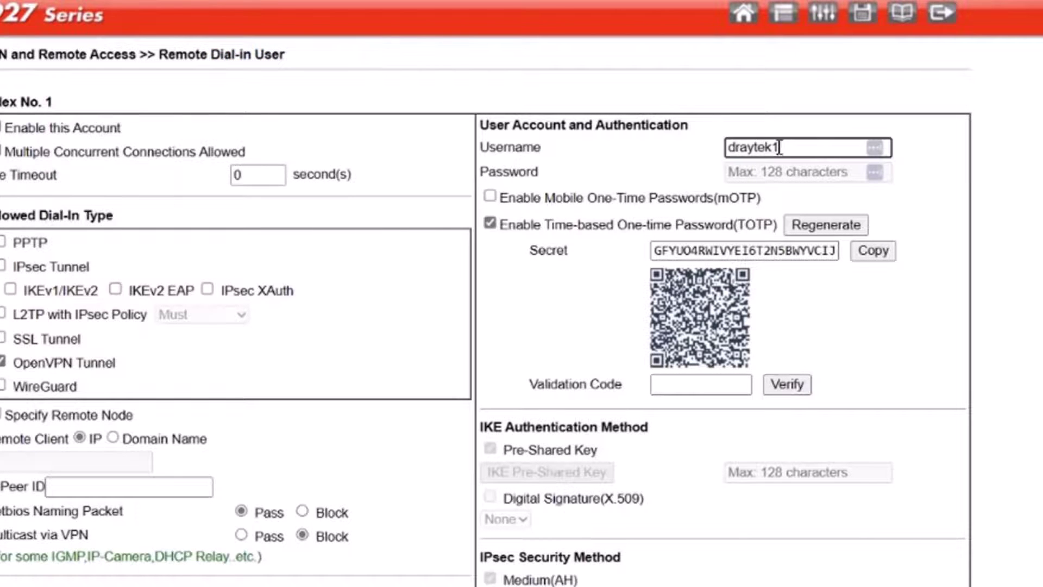
left_click_drag(788, 148, 706, 155)
left_click(864, 294)
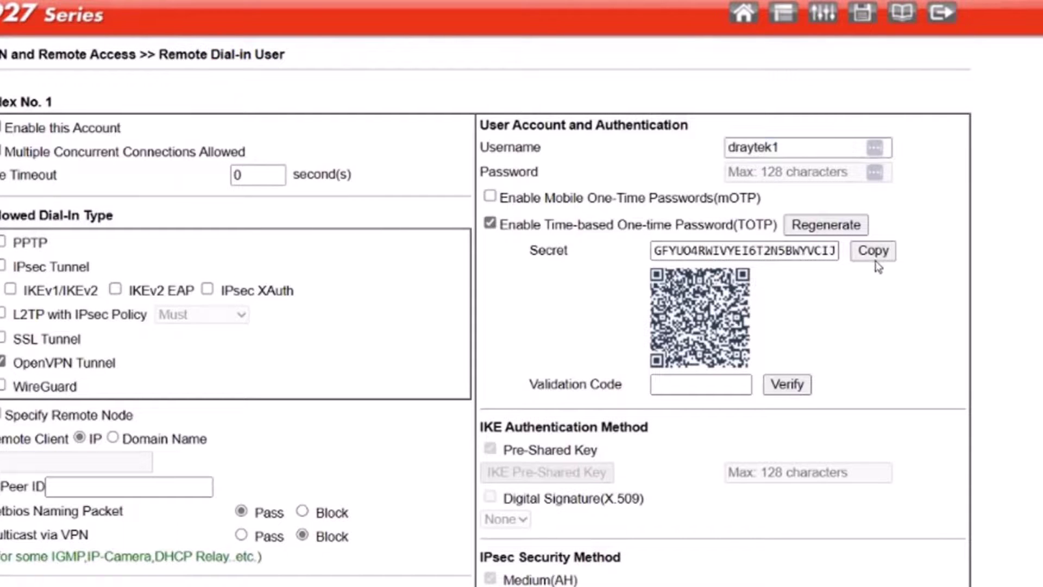
left_click(719, 387)
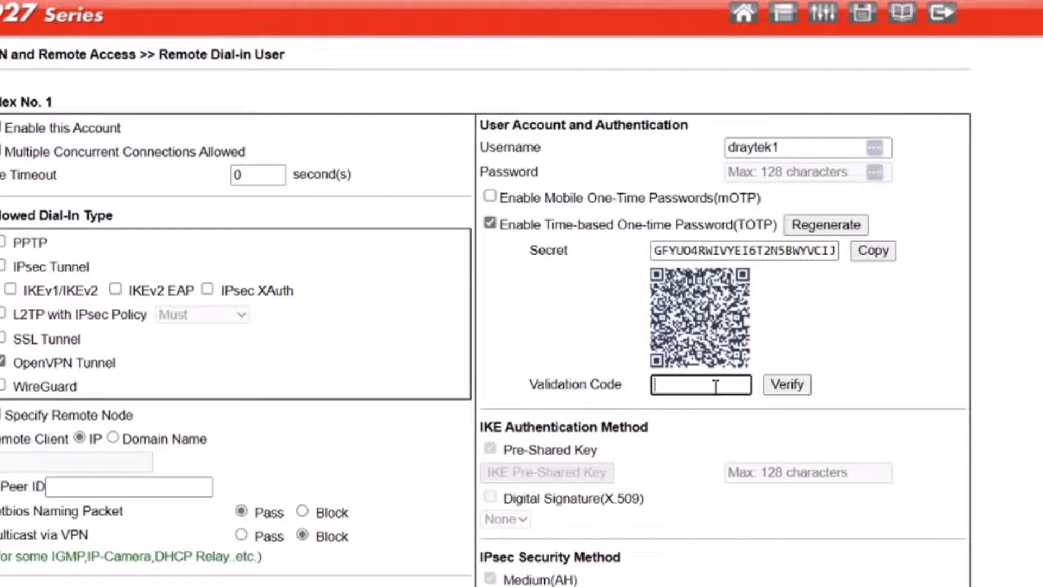
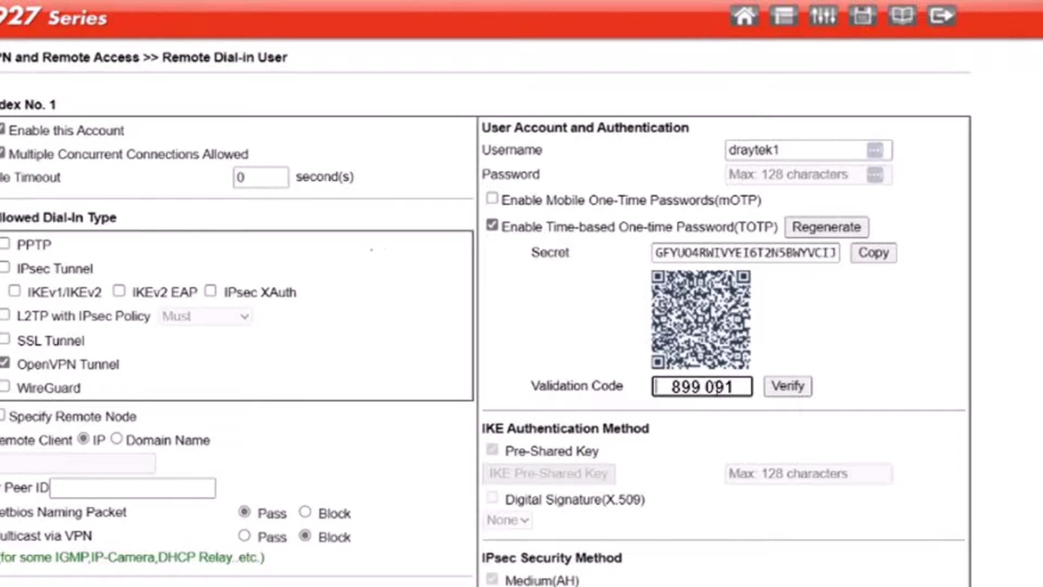
left_click(788, 386)
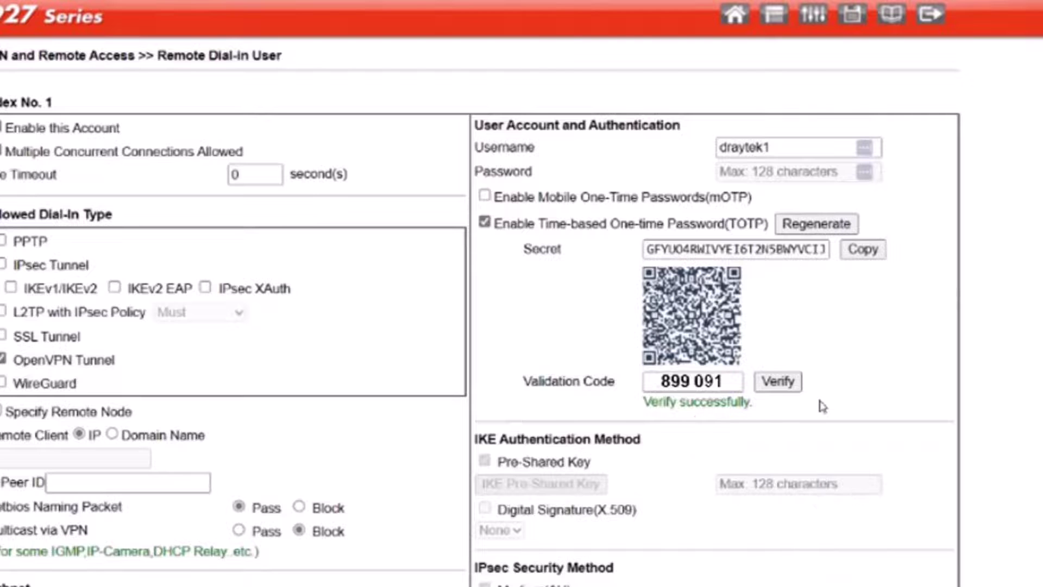
scroll(823, 406, "down", 5)
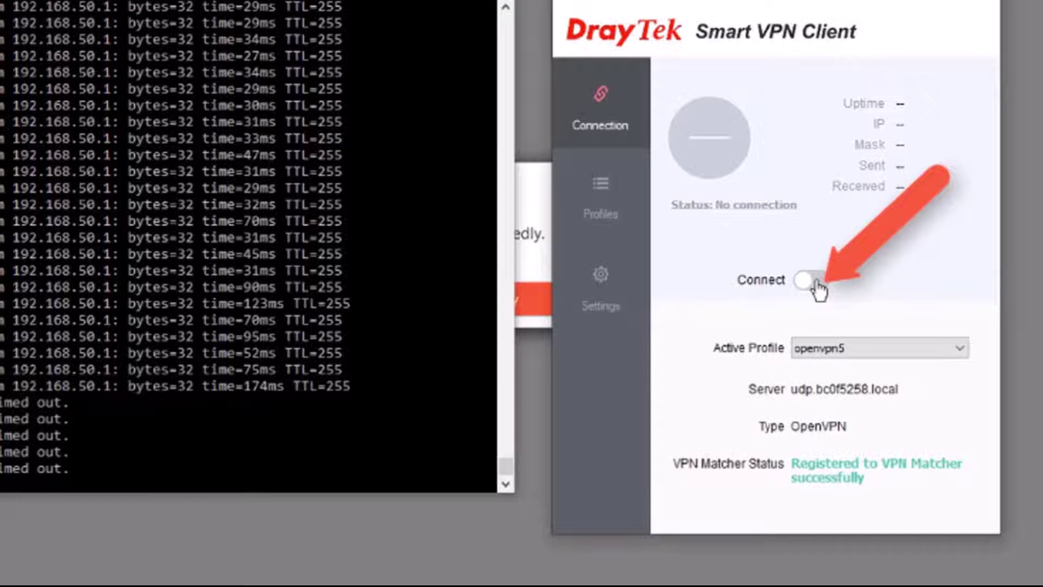
left_click(809, 281)
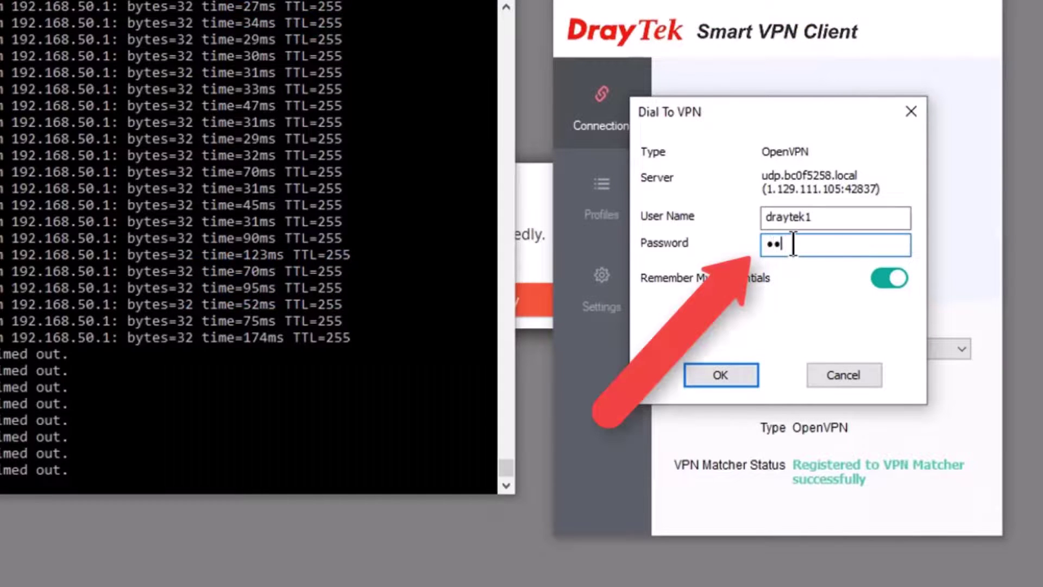
type("****")
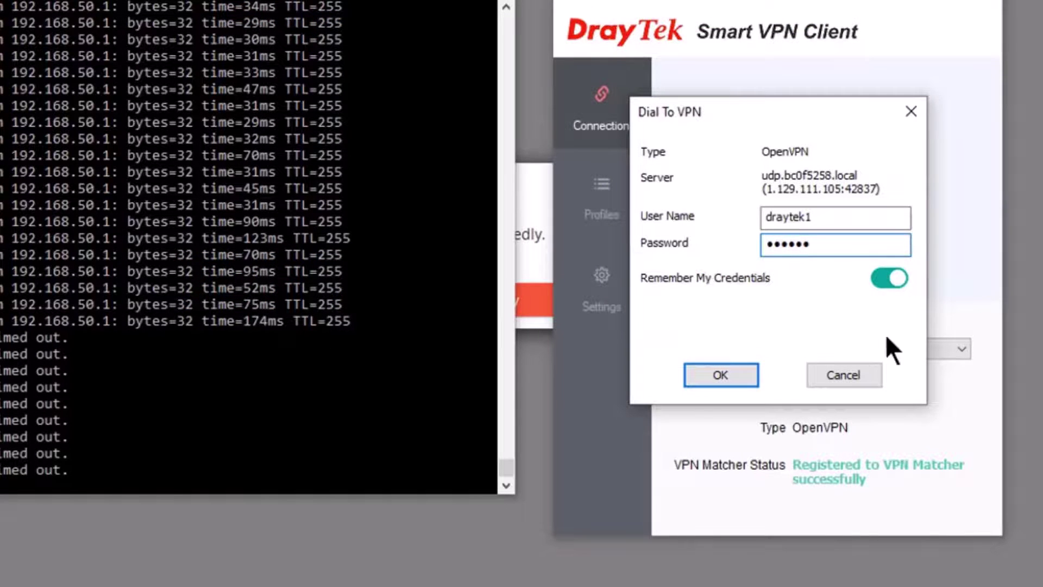
left_click(706, 375)
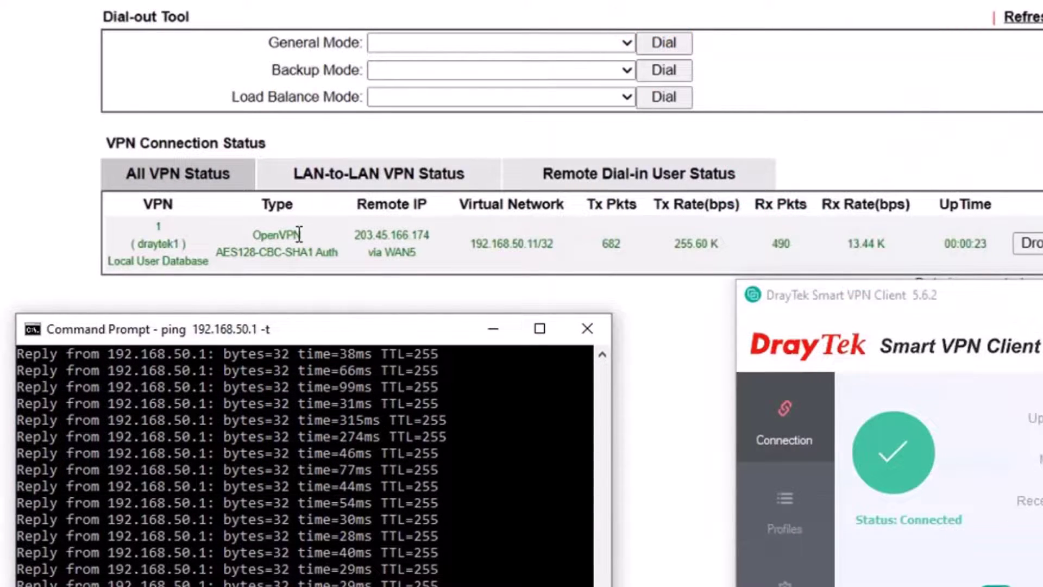
- Highlight the OpenVPN type of draytek1's session from 203.45.166.174 in All VPN Status
left_click_drag(294, 235, 246, 234)
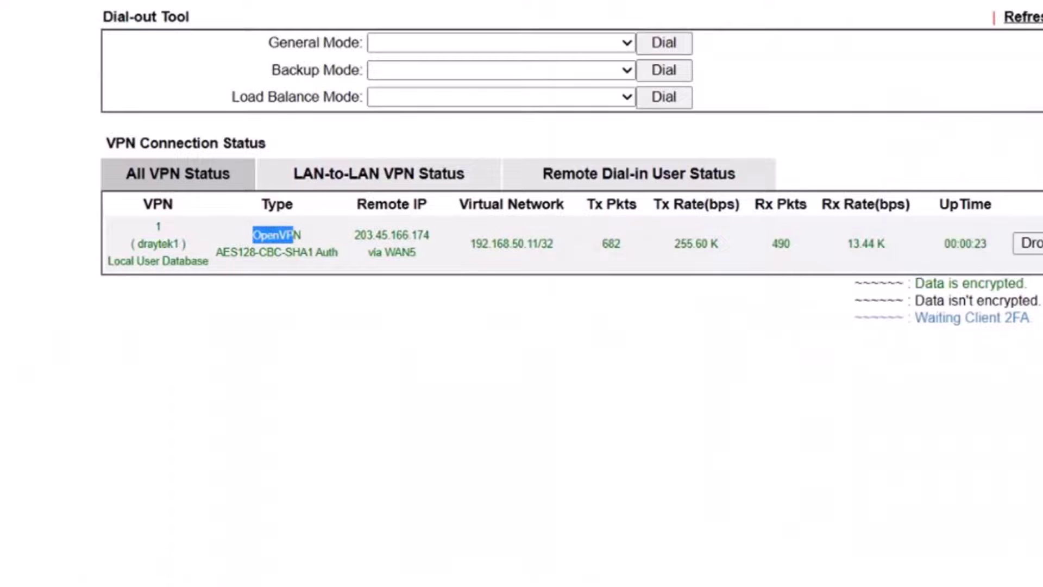